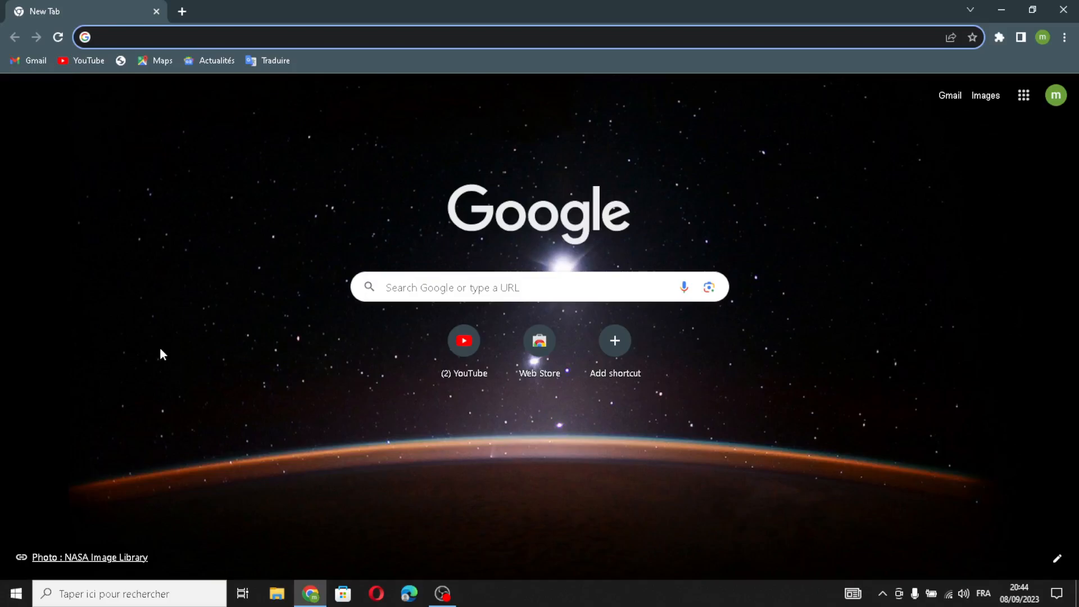
# - Search Google for "shopify" and open the sponsored Shopify free-trial page
pyautogui.write('s')
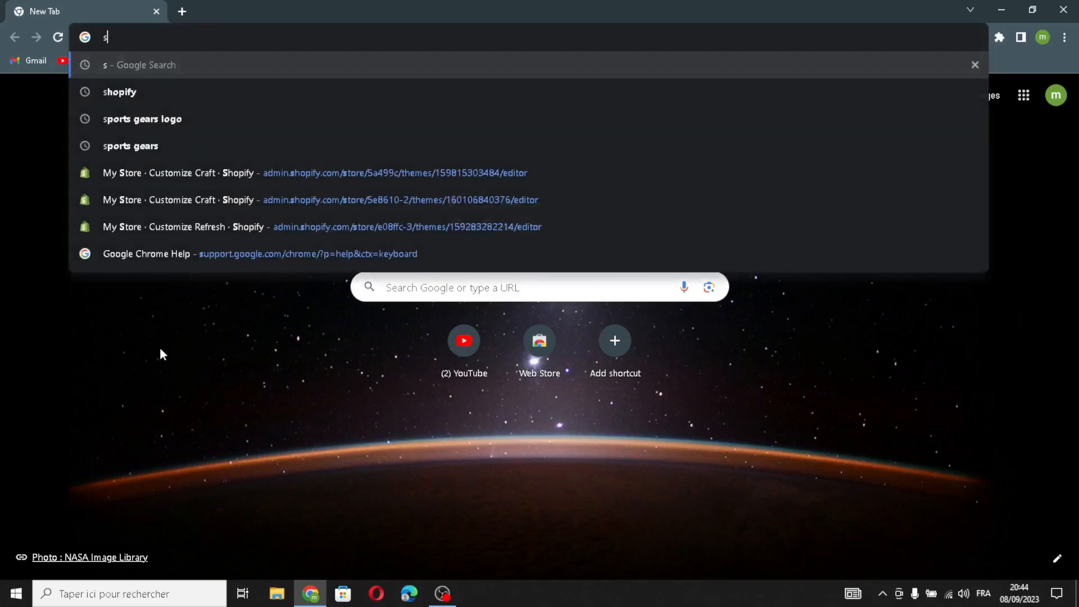
pyautogui.click(198, 96)
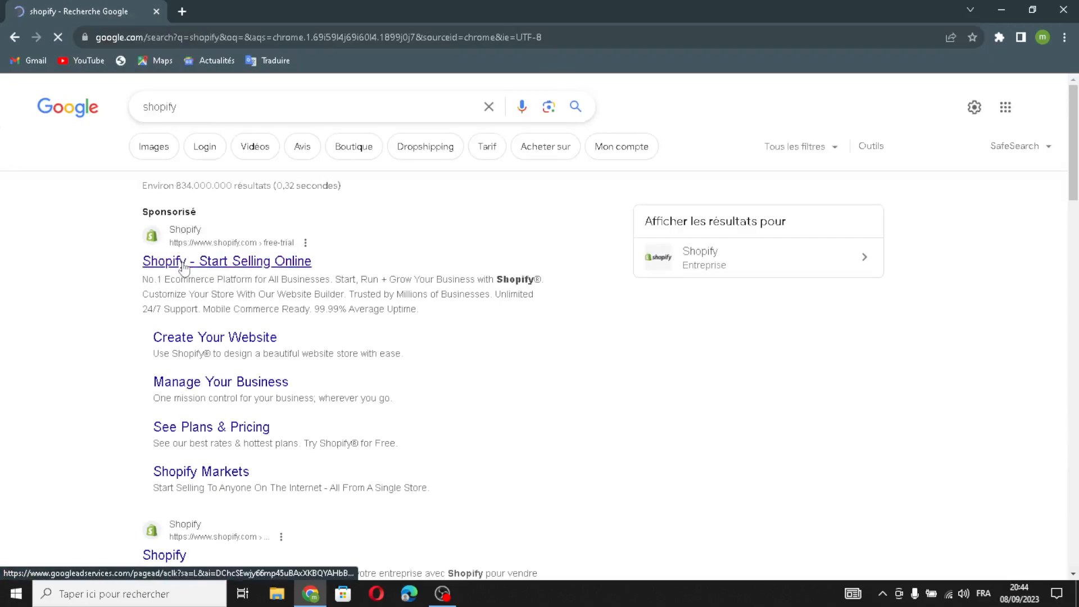
pyautogui.click(183, 262)
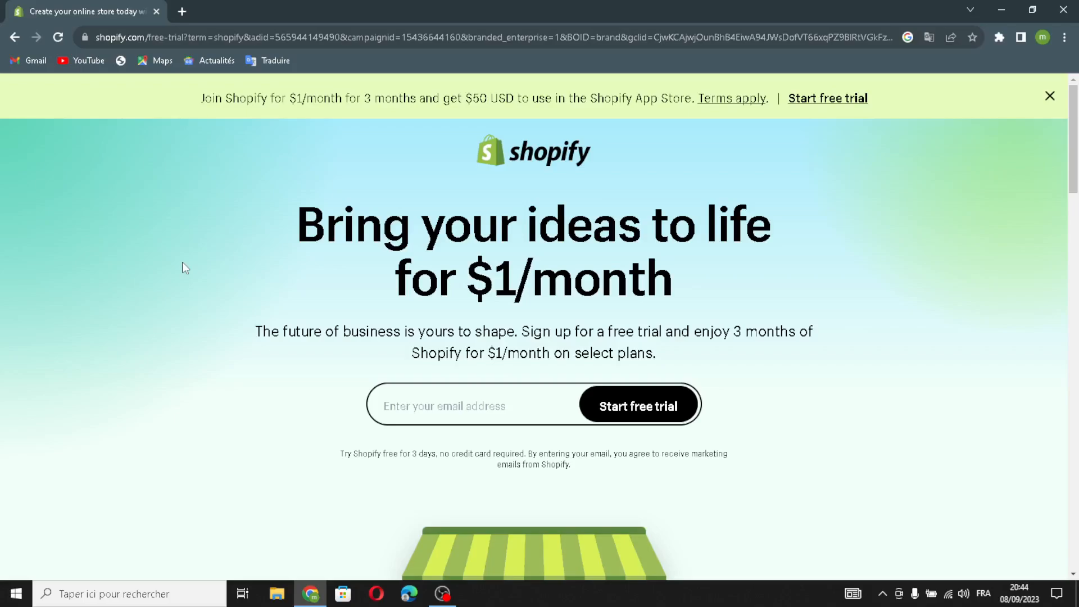
# - Start a Shopify free trial with the account's e-mail address, skipping all setup questions and continuing with the existing account
pyautogui.click(419, 409)
pyautogui.click(474, 447)
pyautogui.click(621, 401)
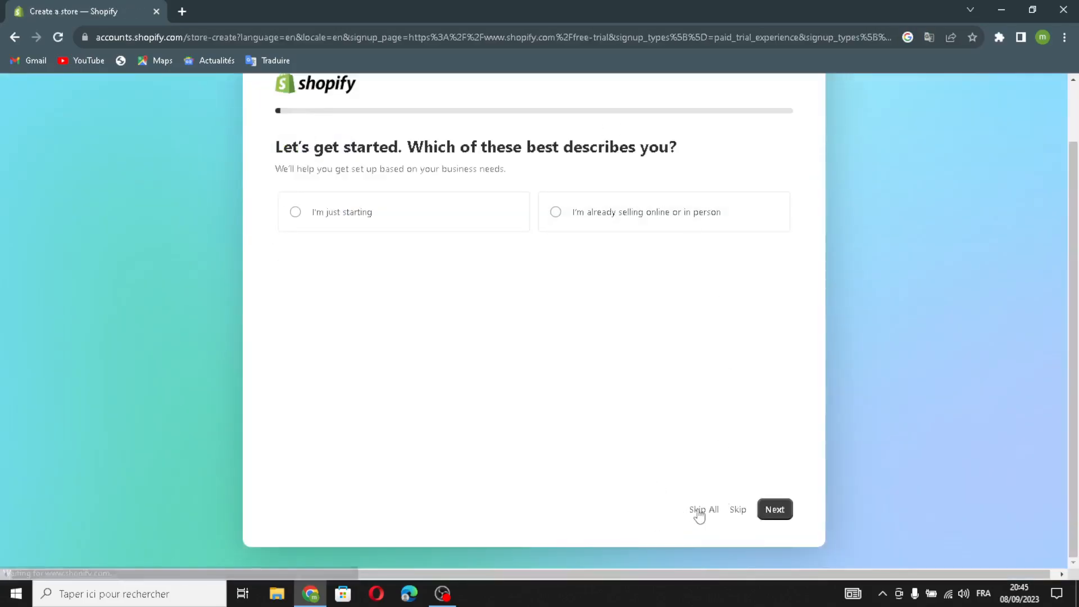
pyautogui.click(697, 510)
pyautogui.click(659, 422)
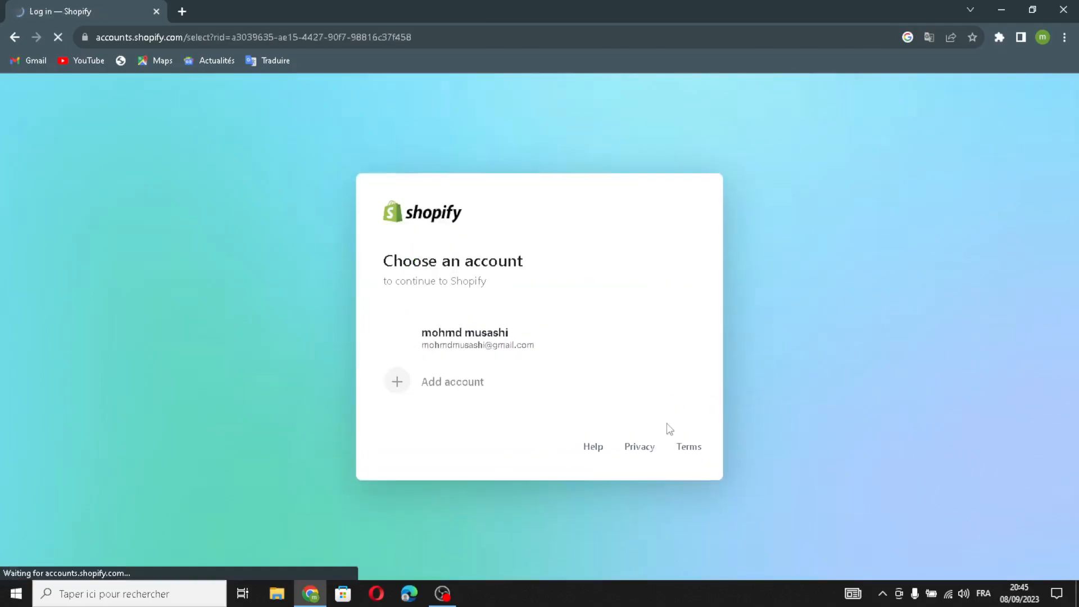
pyautogui.click(470, 339)
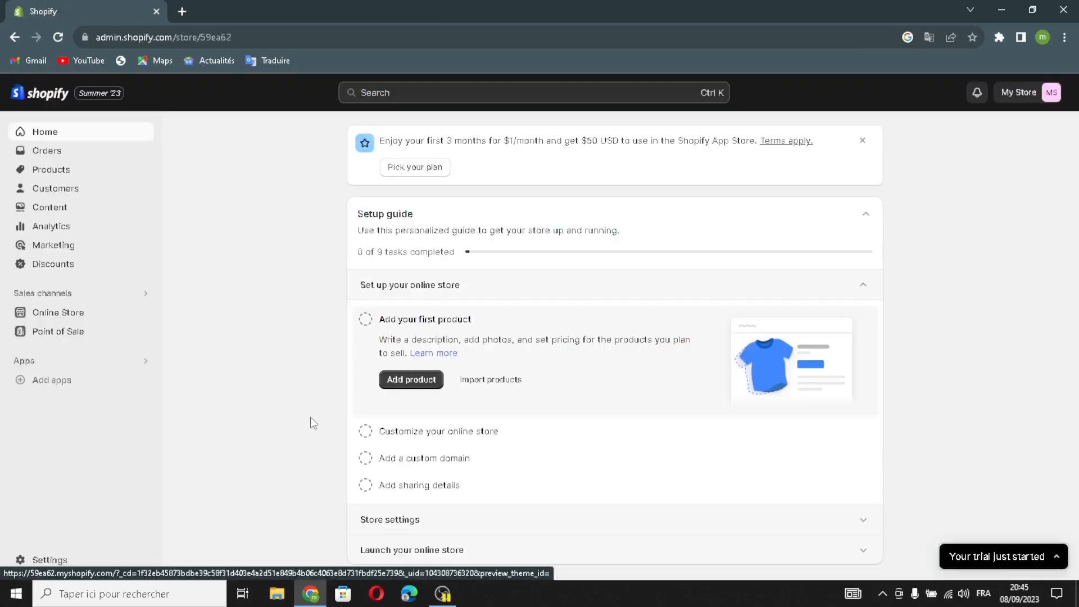
# - Add the free Refresh theme to the online store's theme library
pyautogui.click(99, 320)
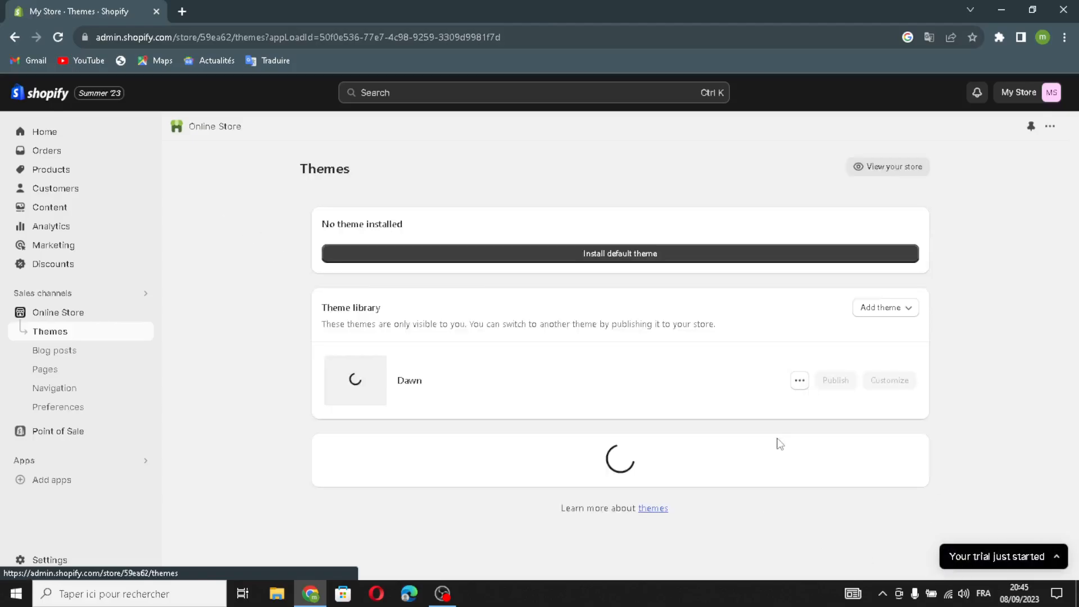
pyautogui.scroll(-2, 777, 433)
pyautogui.scroll(-2, 690, 533)
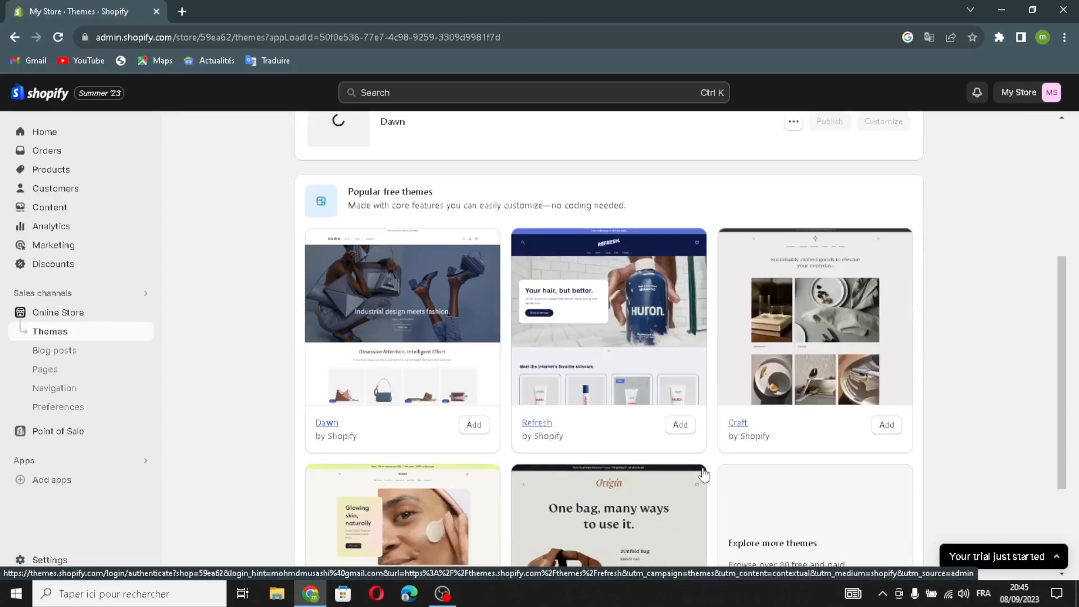
pyautogui.click(680, 425)
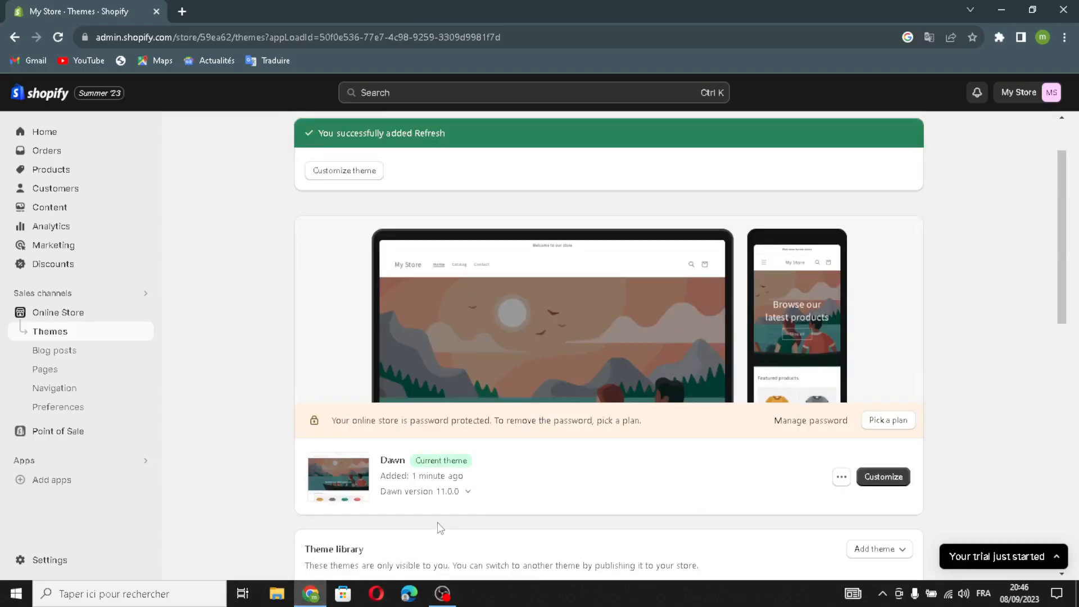
# - Publish the Refresh theme in place of the current Dawn theme
pyautogui.scroll(-2, 421, 472)
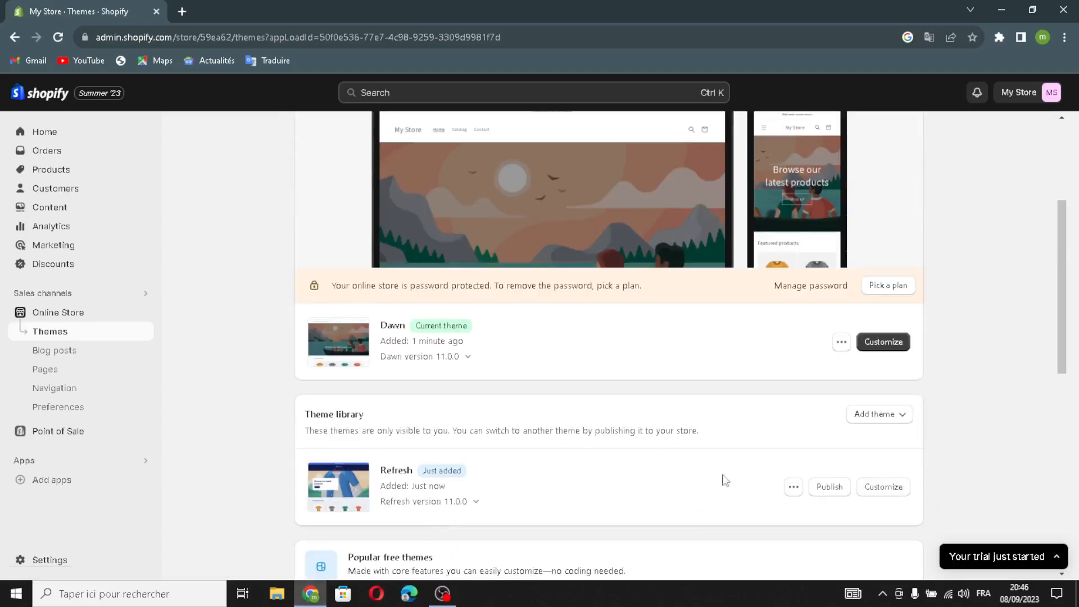
pyautogui.click(829, 487)
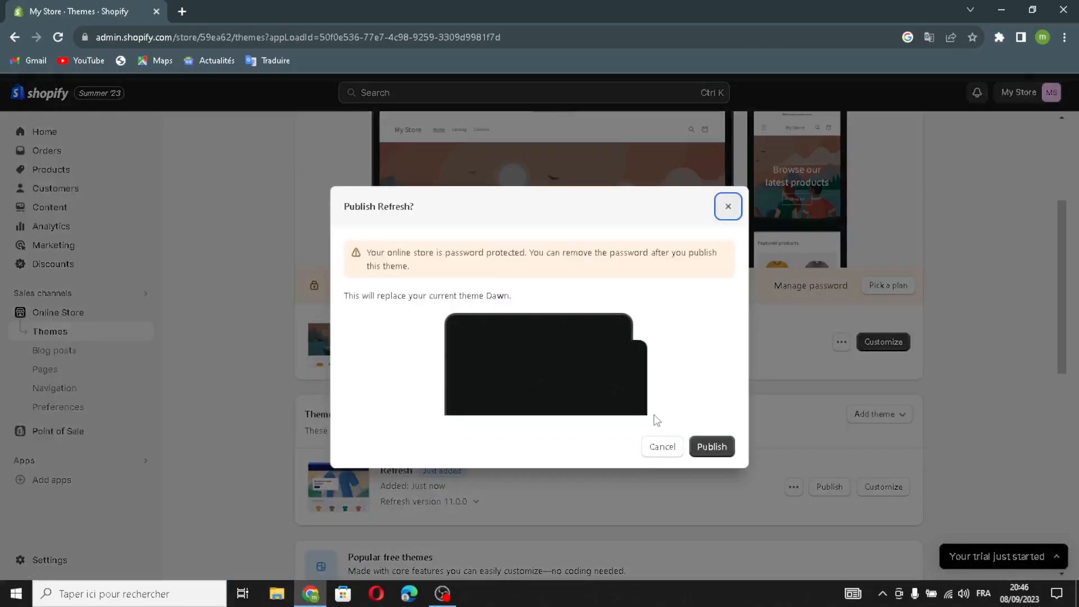
pyautogui.click(704, 446)
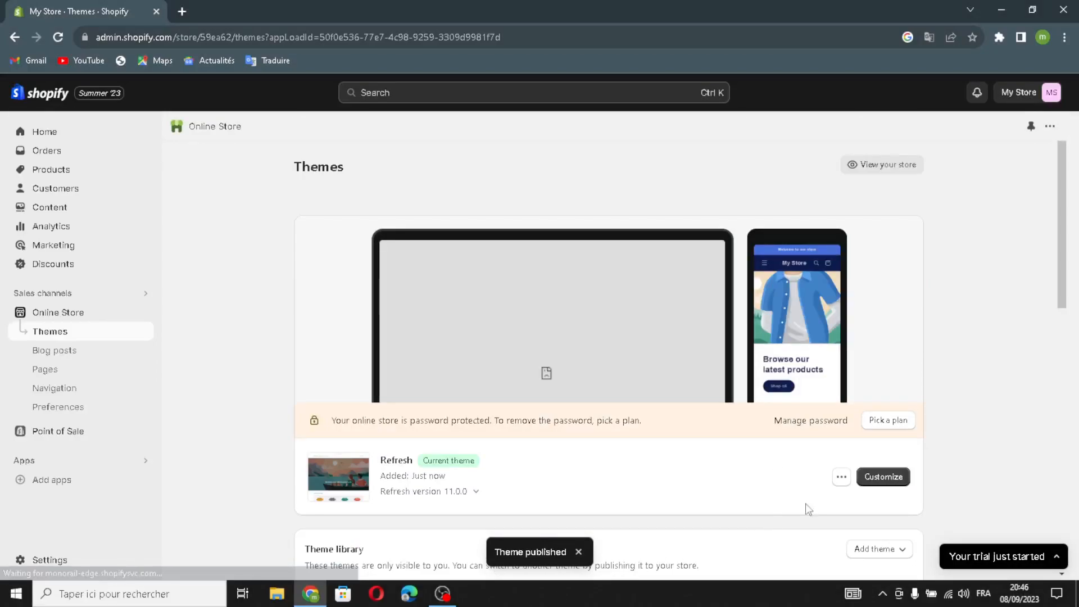
# - Open the Refresh theme for customization and preview it in mobile and fullscreen views, returning to the desktop view
pyautogui.click(883, 476)
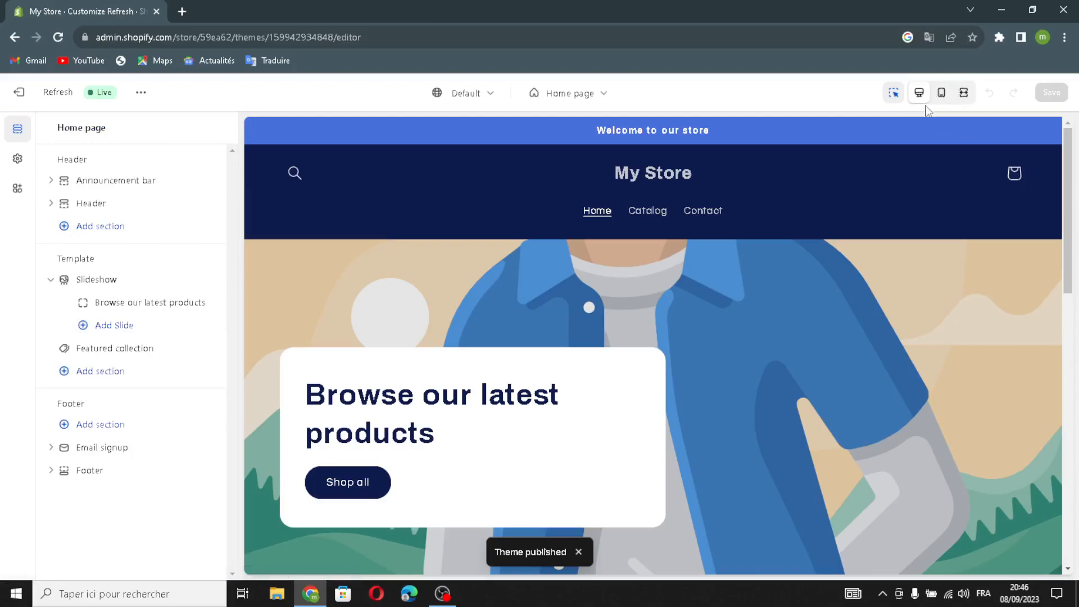
pyautogui.click(941, 92)
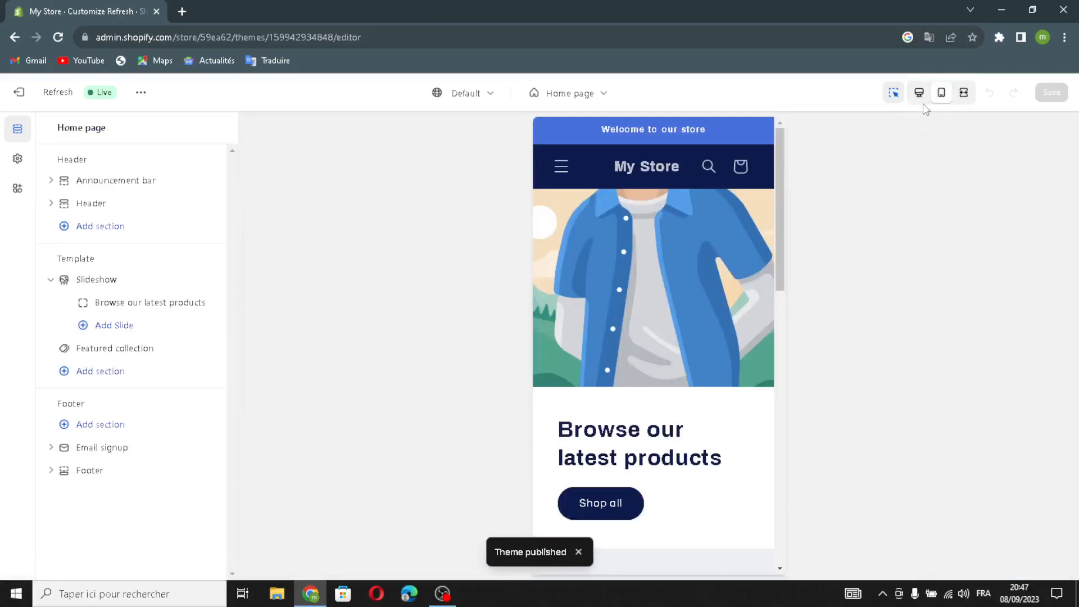
pyautogui.click(963, 92)
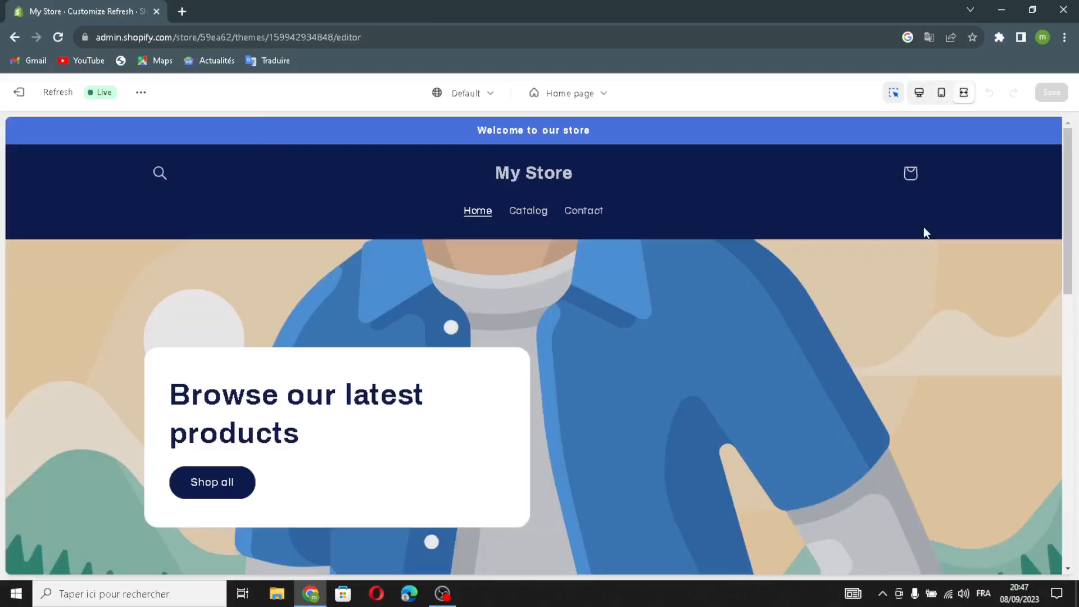
pyautogui.click(918, 93)
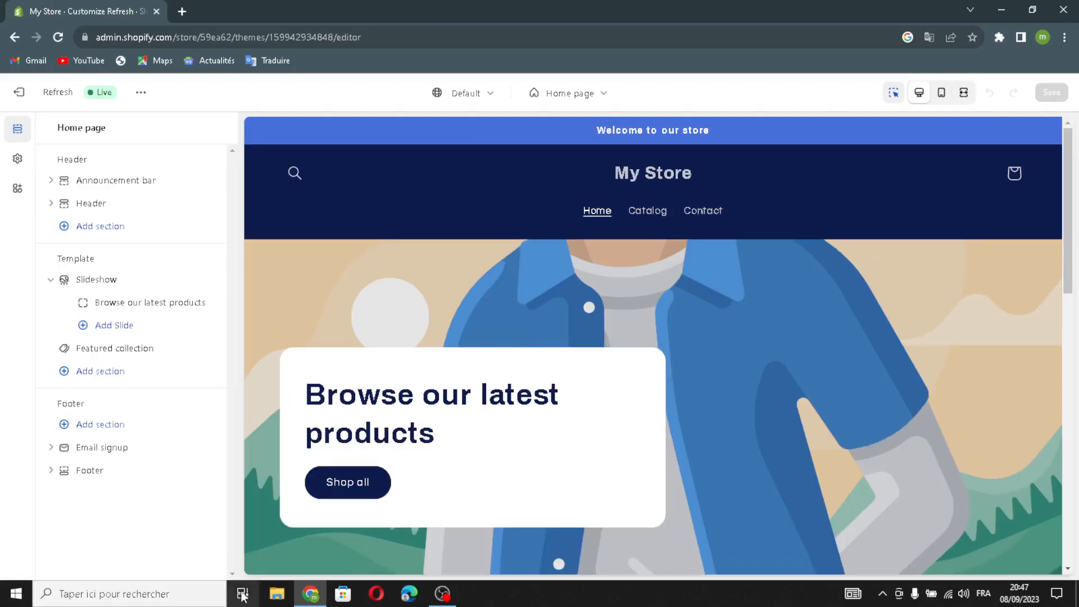
# - Look through the store page templates available for editing and the template search
pyautogui.click(603, 93)
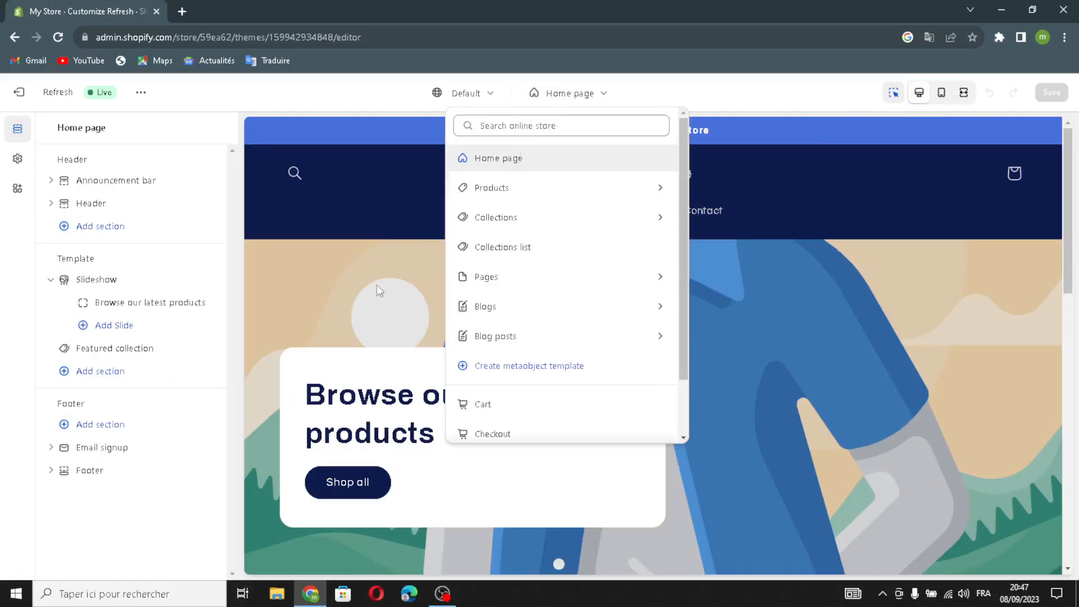
pyautogui.click(572, 126)
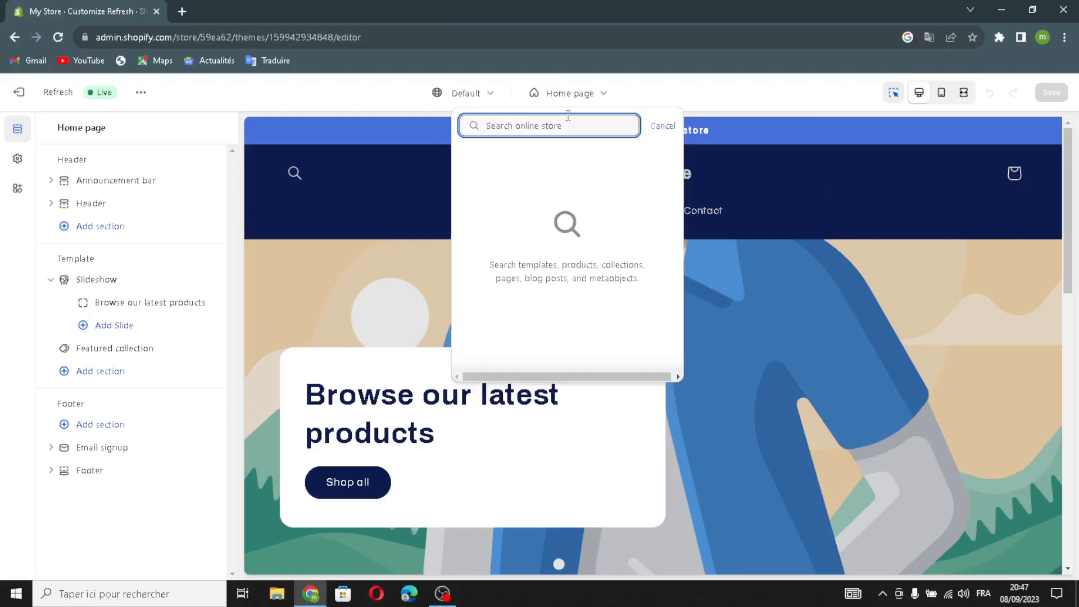
pyautogui.click(671, 126)
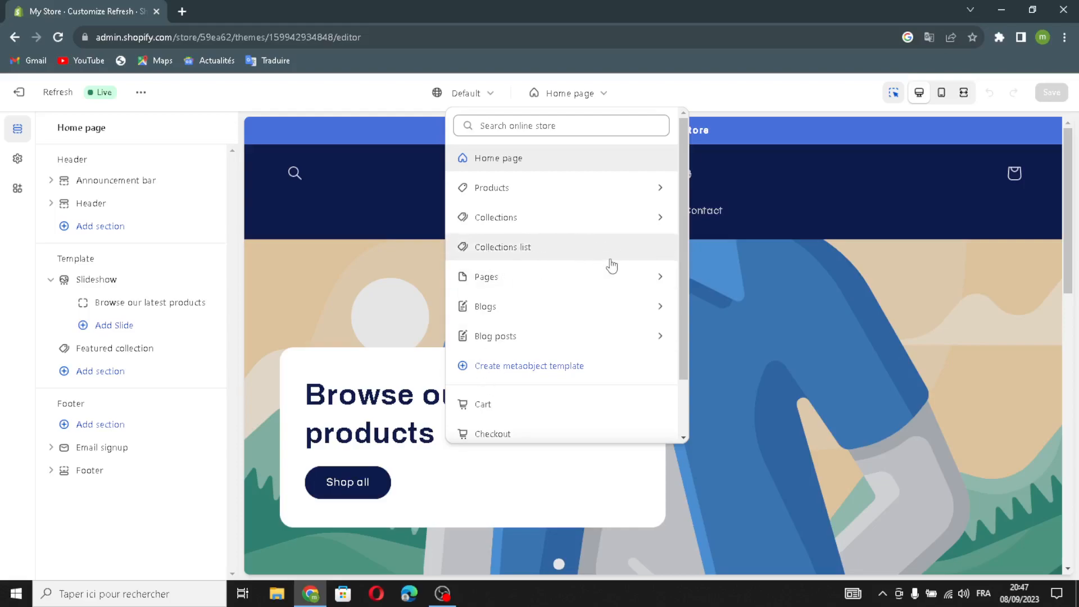
pyautogui.click(703, 90)
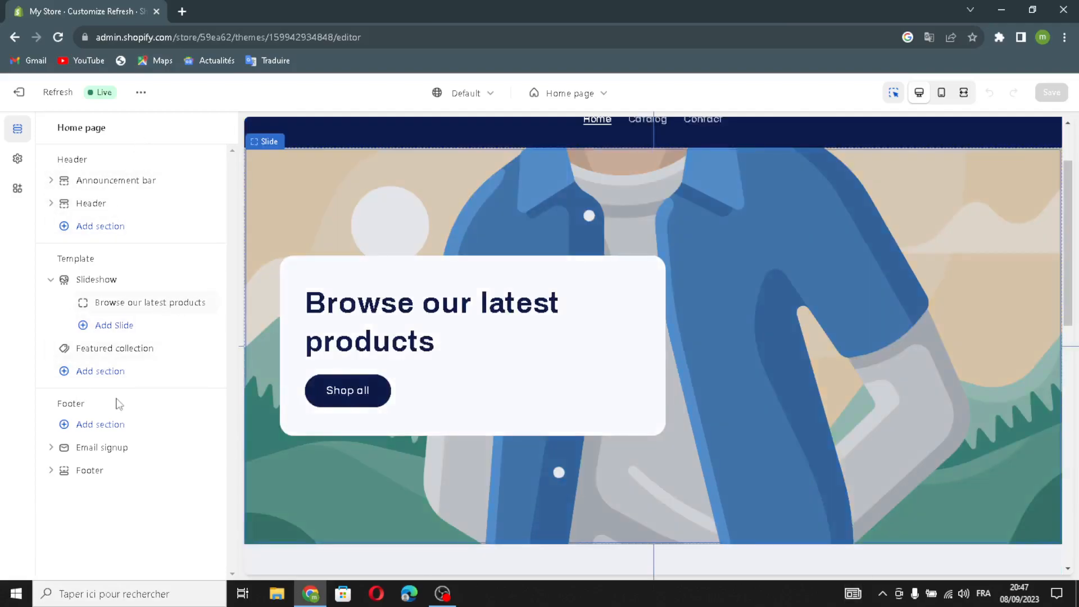
# - Add an Image banner section to the home page template below the featured collection
pyautogui.click(91, 373)
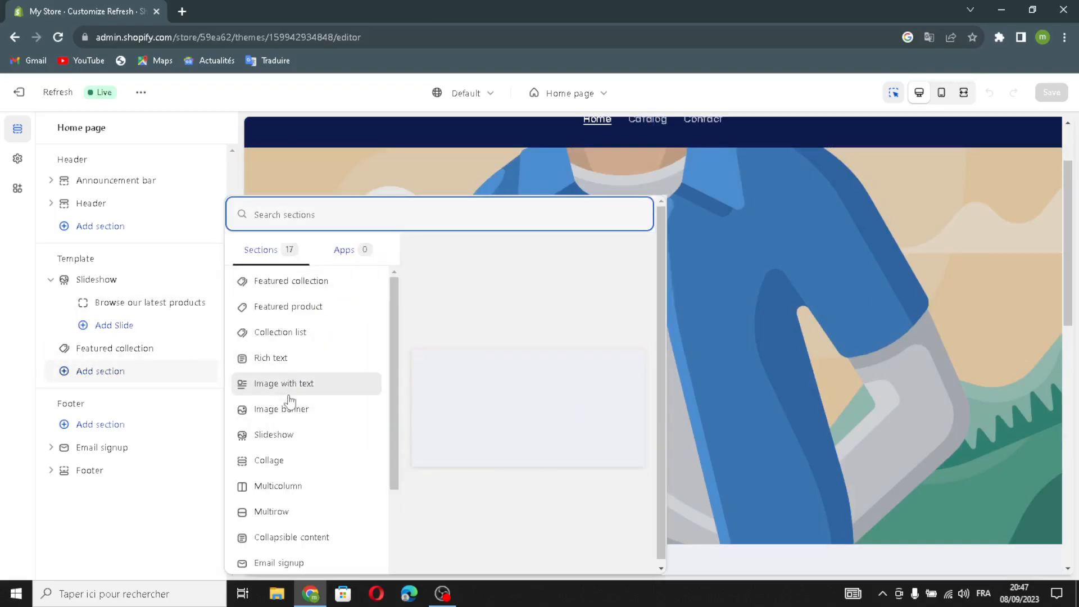
pyautogui.click(299, 410)
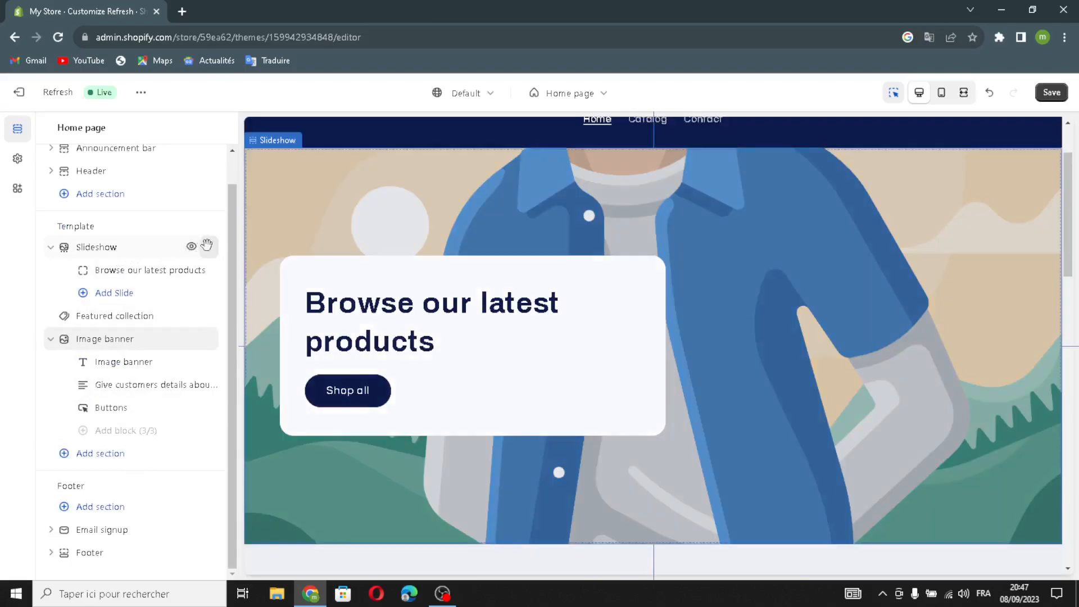
pyautogui.moveTo(211, 248); pyautogui.dragTo(169, 248)
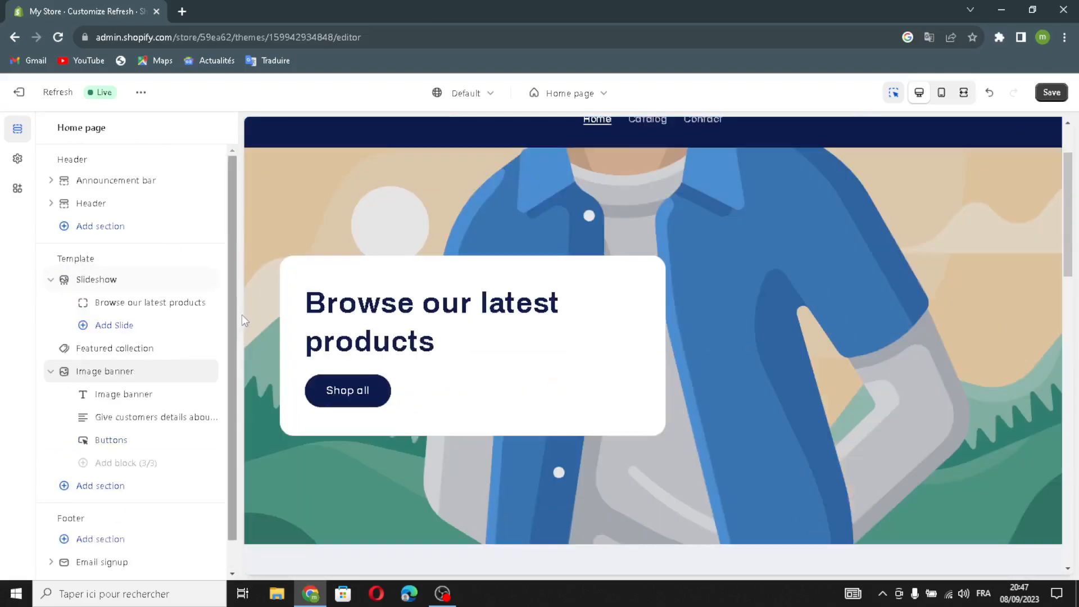
# - Review the Slideshow section's layout, animation, mobile and accessibility settings
pyautogui.click(111, 283)
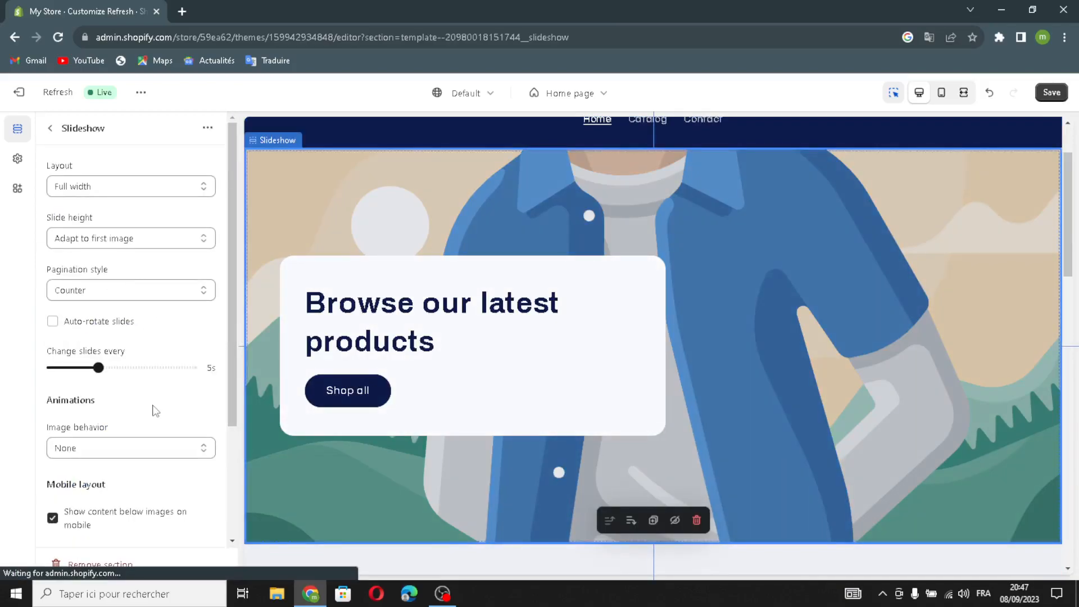
pyautogui.scroll(-3, 124, 494)
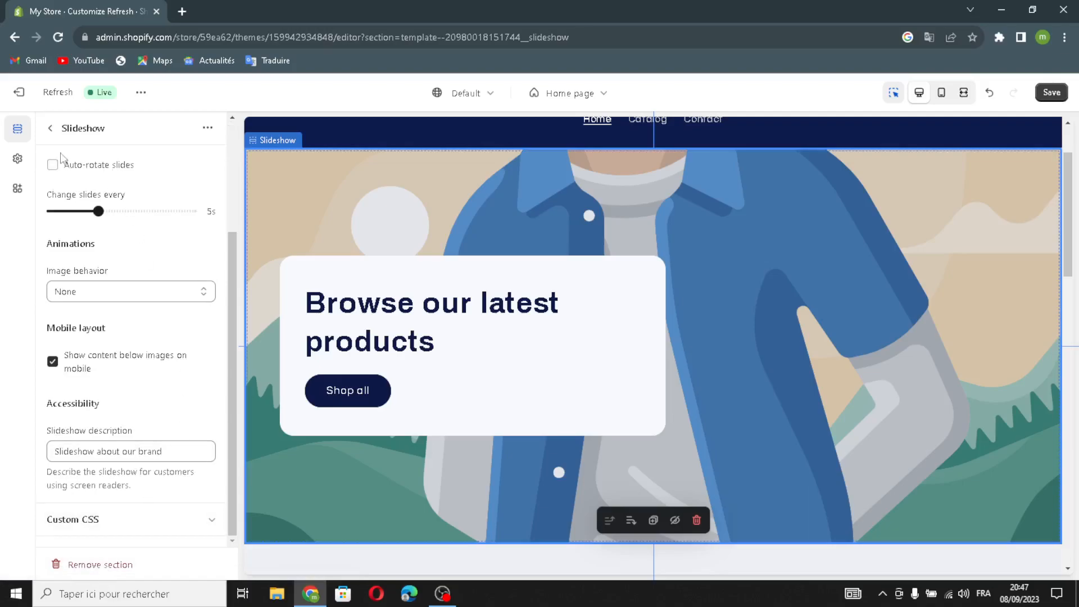
pyautogui.click(50, 128)
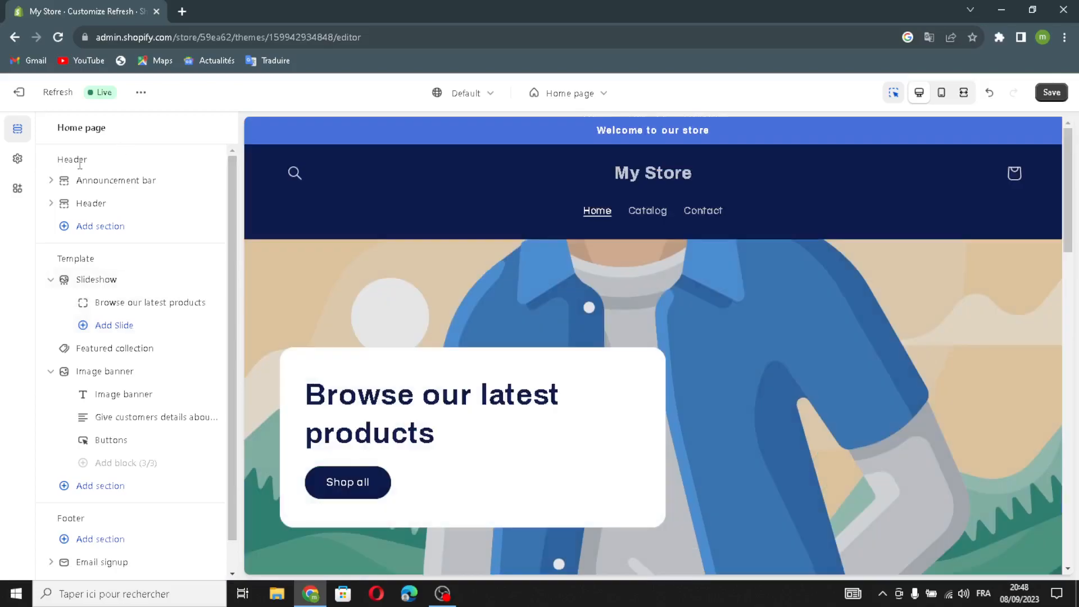
# - Enable desktop social icons, auto-rotating announcements, and the country/region and language selectors for the announcement bar
pyautogui.click(124, 179)
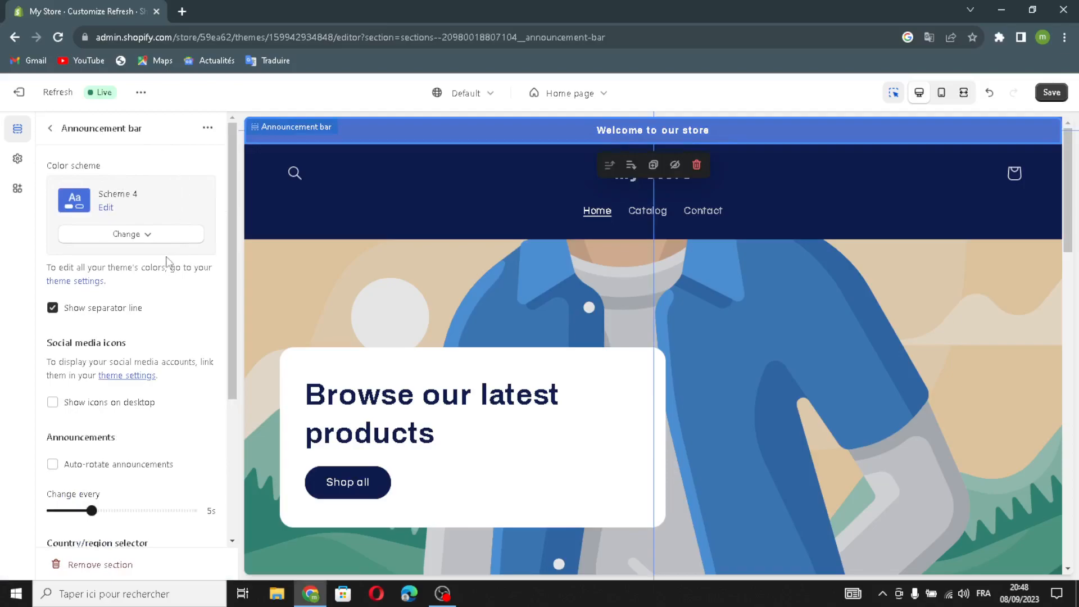
pyautogui.click(112, 238)
pyautogui.click(109, 240)
pyautogui.click(53, 309)
pyautogui.click(53, 402)
pyautogui.scroll(-1, 85, 427)
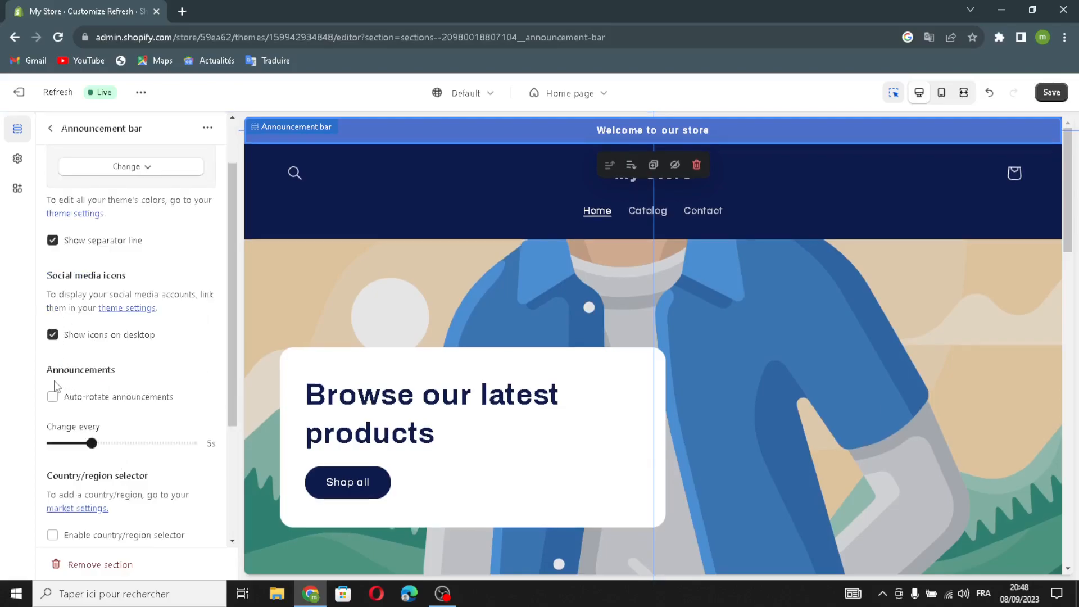
pyautogui.click(53, 398)
pyautogui.scroll(-1, 95, 540)
pyautogui.click(53, 471)
pyautogui.scroll(-2, 112, 472)
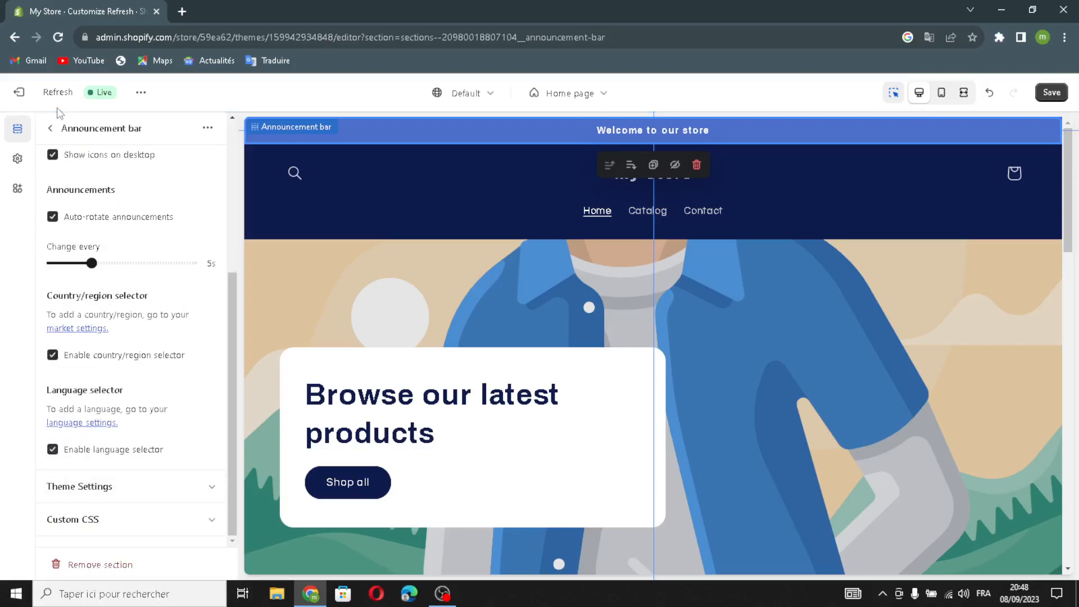
pyautogui.click(50, 128)
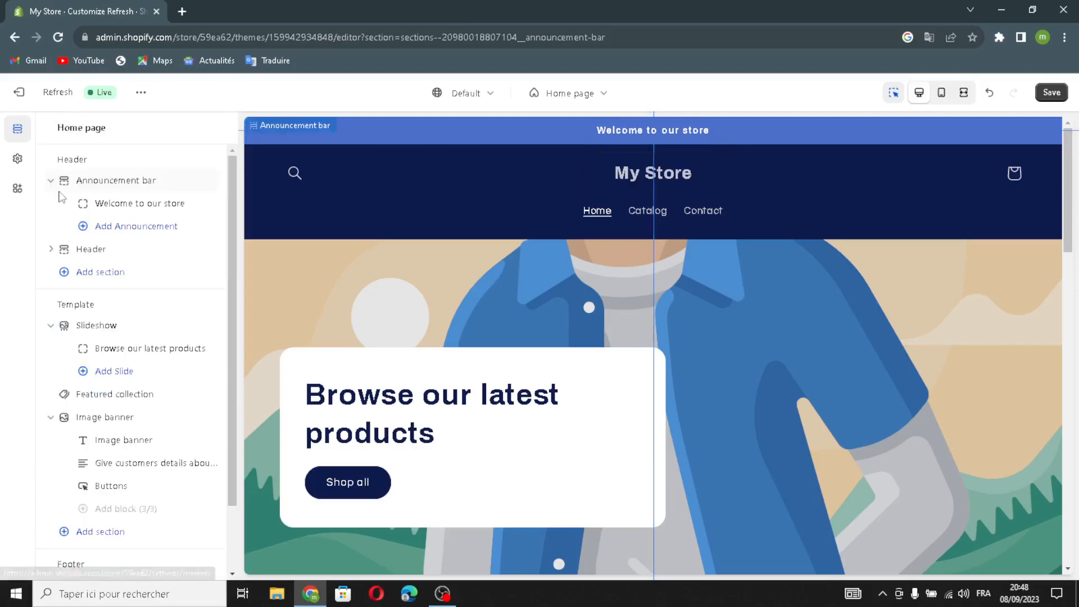
# - Link the "Welcome to our store" announcement to All collections
pyautogui.click(132, 212)
pyautogui.click(179, 181)
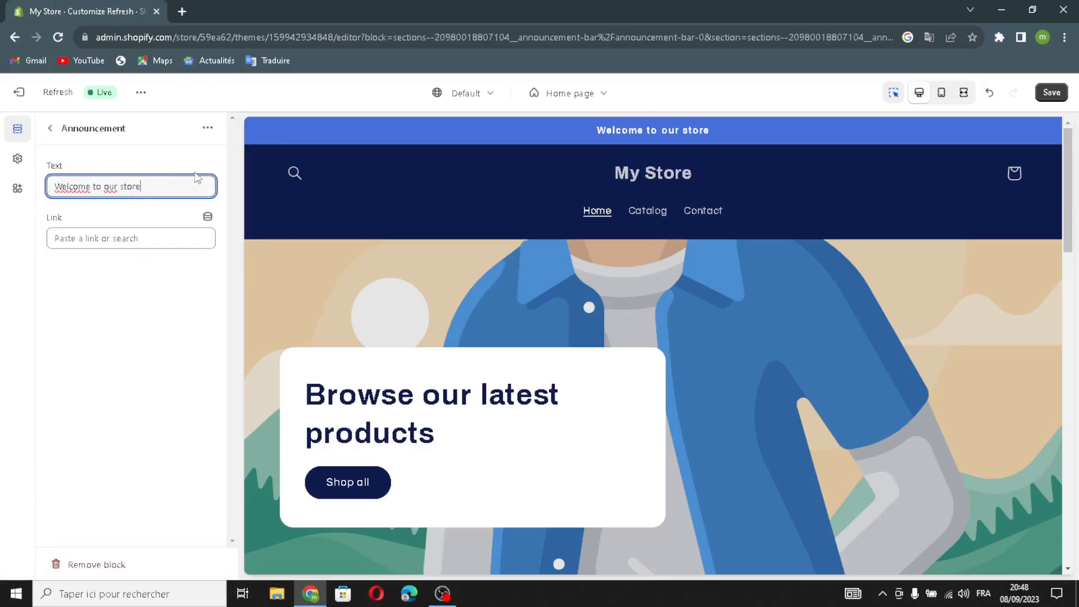
pyautogui.click(128, 238)
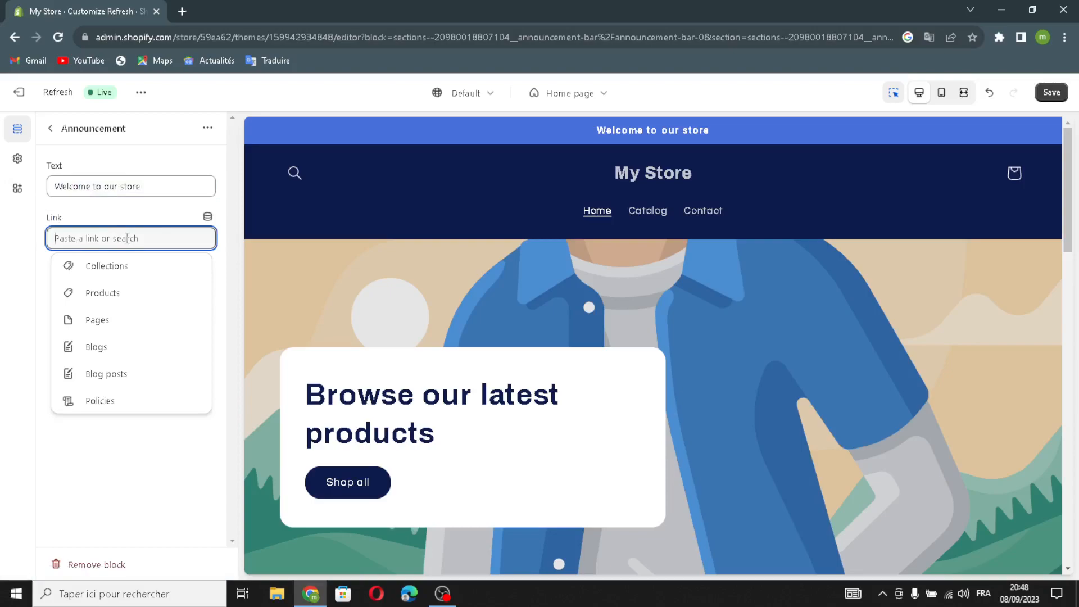
pyautogui.click(111, 269)
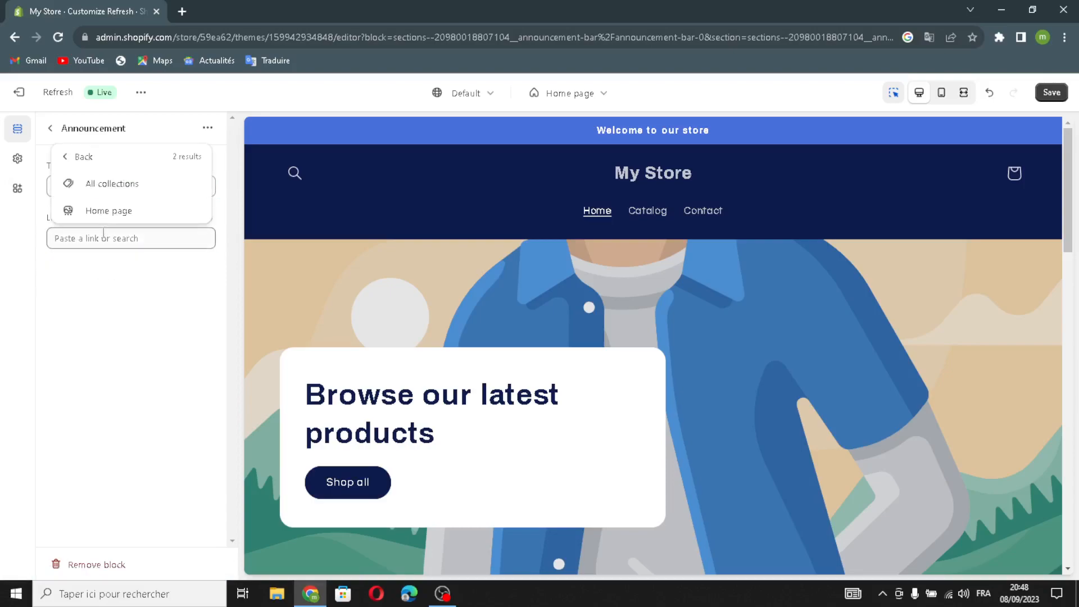
pyautogui.click(99, 188)
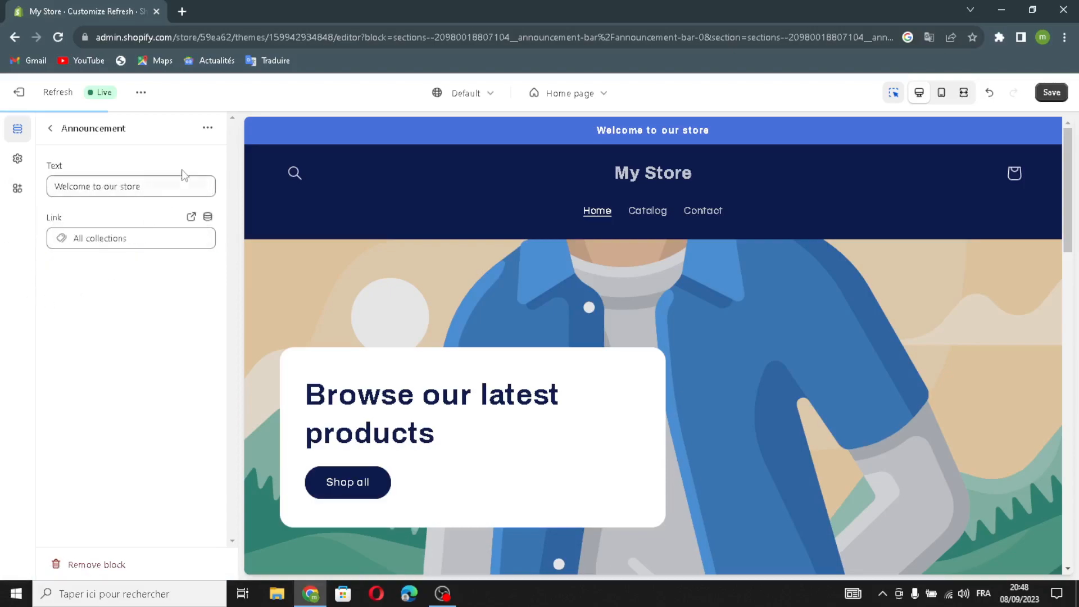
pyautogui.click(50, 128)
pyautogui.click(122, 253)
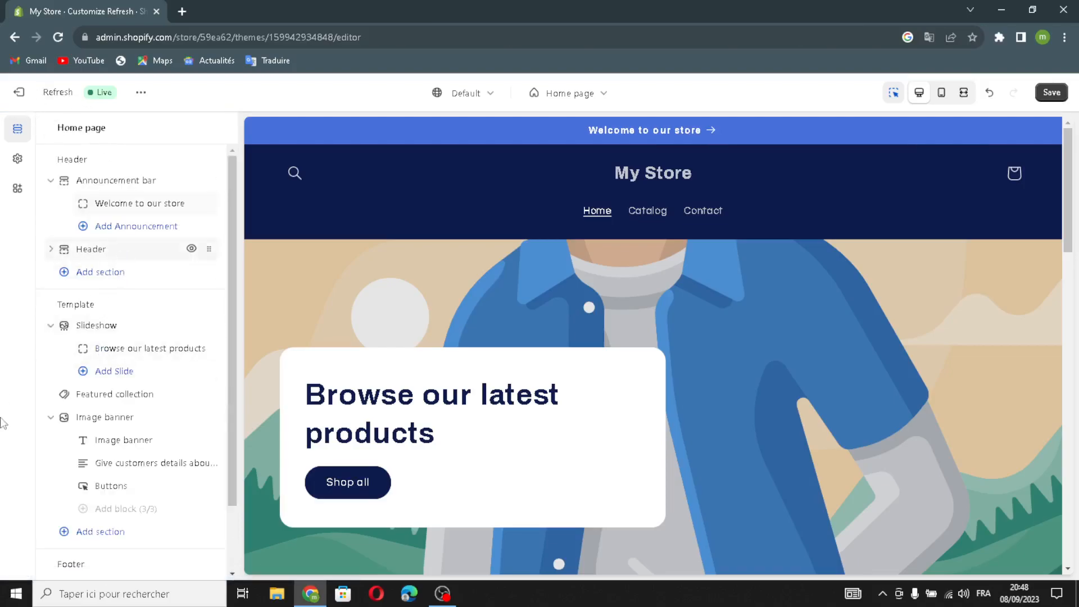
# - Set the Header section's desktop logo position to Middle left
pyautogui.click(87, 186)
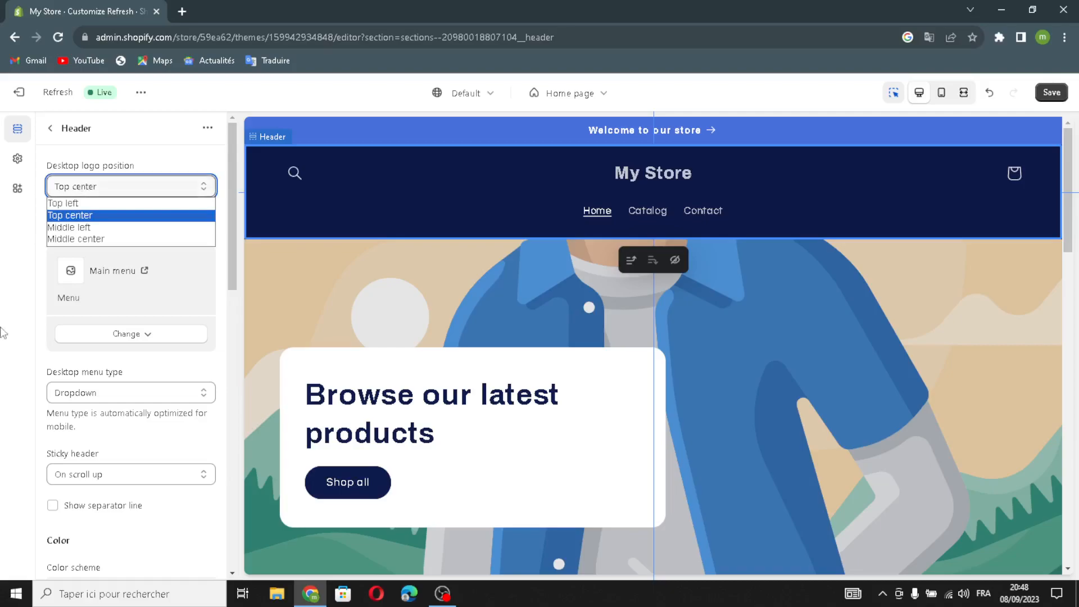
pyautogui.click(103, 226)
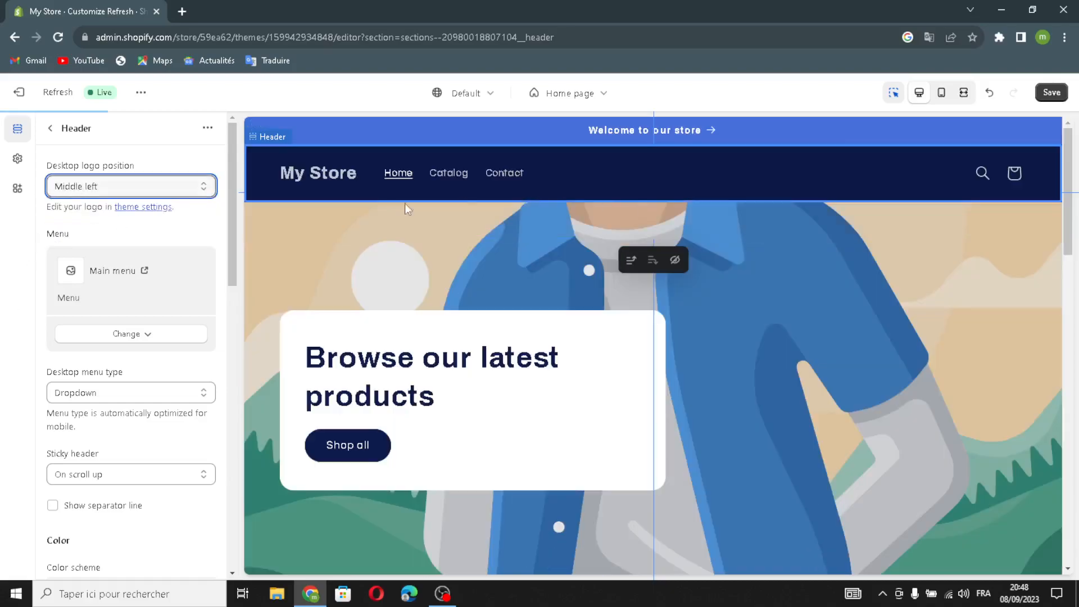
pyautogui.click(123, 337)
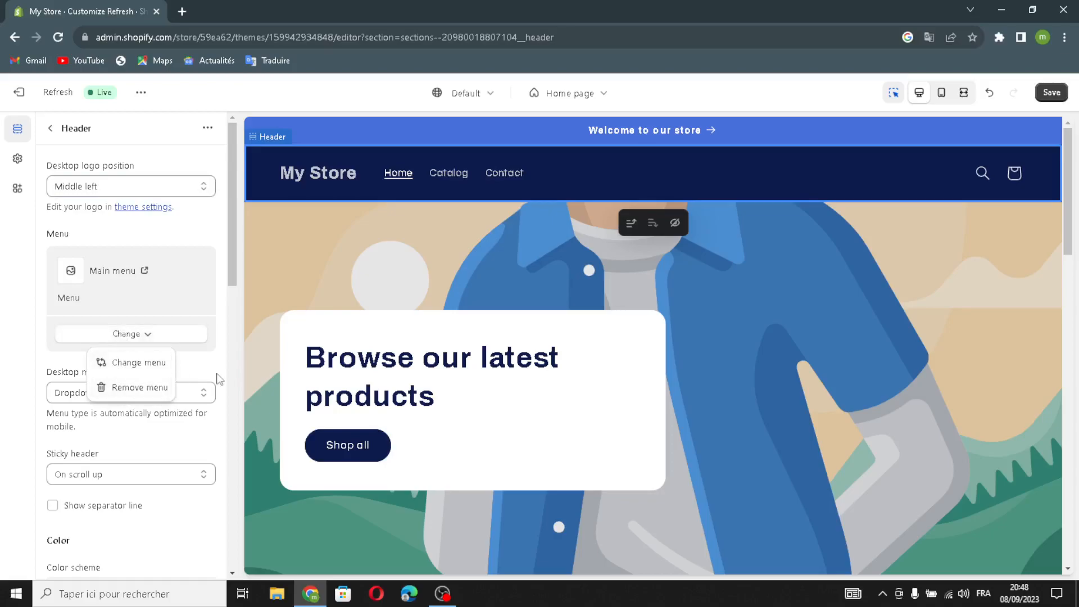
pyautogui.click(197, 376)
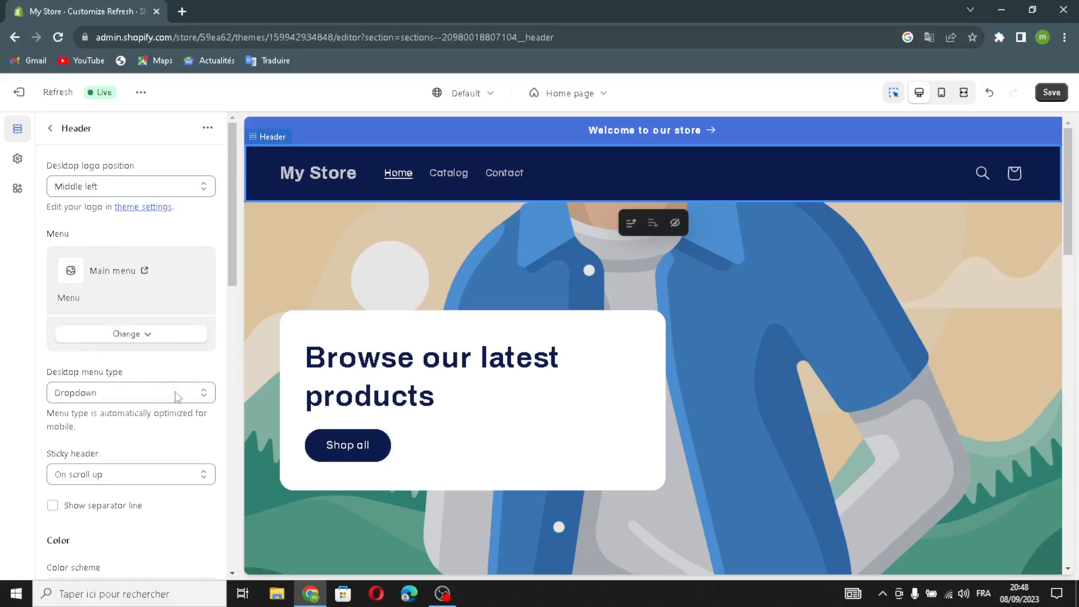
# - Set the header's desktop menu type to Mega menu and show its separator line
pyautogui.click(94, 395)
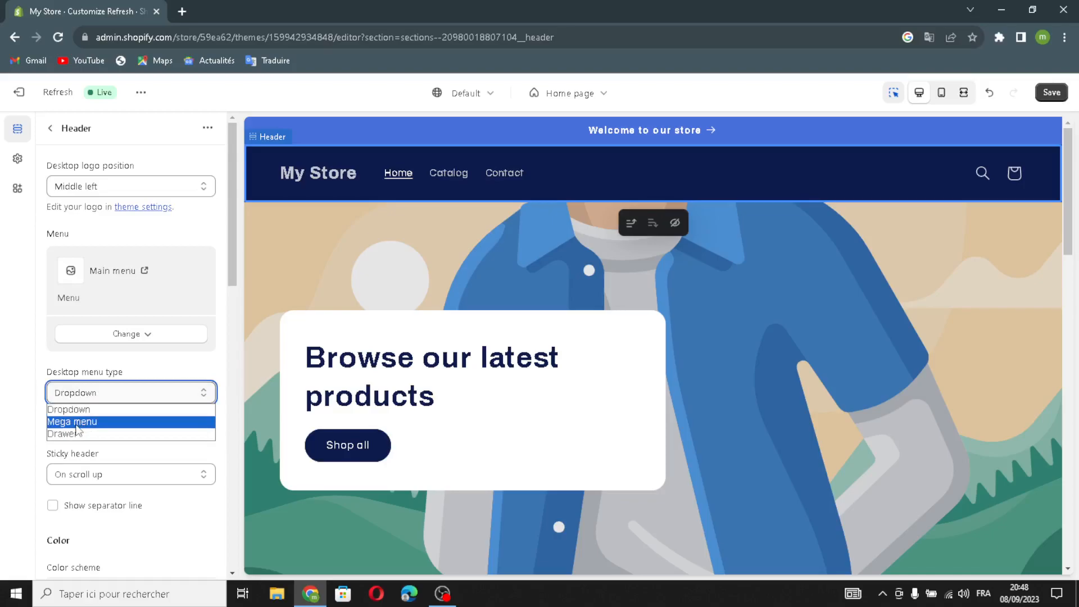
pyautogui.click(77, 425)
pyautogui.scroll(-1, 112, 427)
pyautogui.click(90, 413)
pyautogui.click(73, 443)
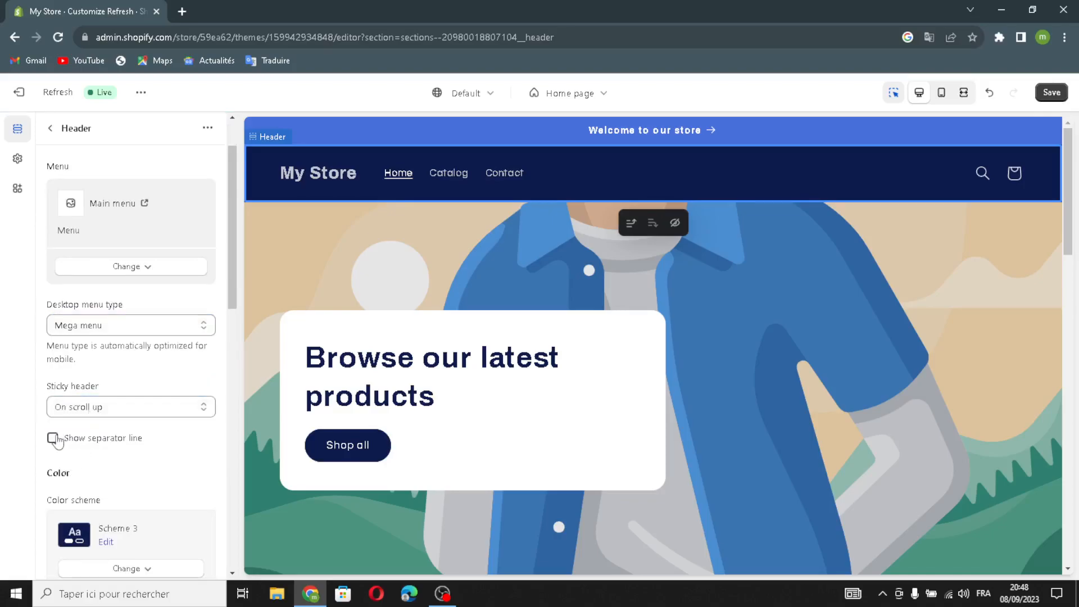
# - Examine the header's color schemes, country and language selectors, mobile layout, spacing and padding settings
pyautogui.scroll(-2, 124, 458)
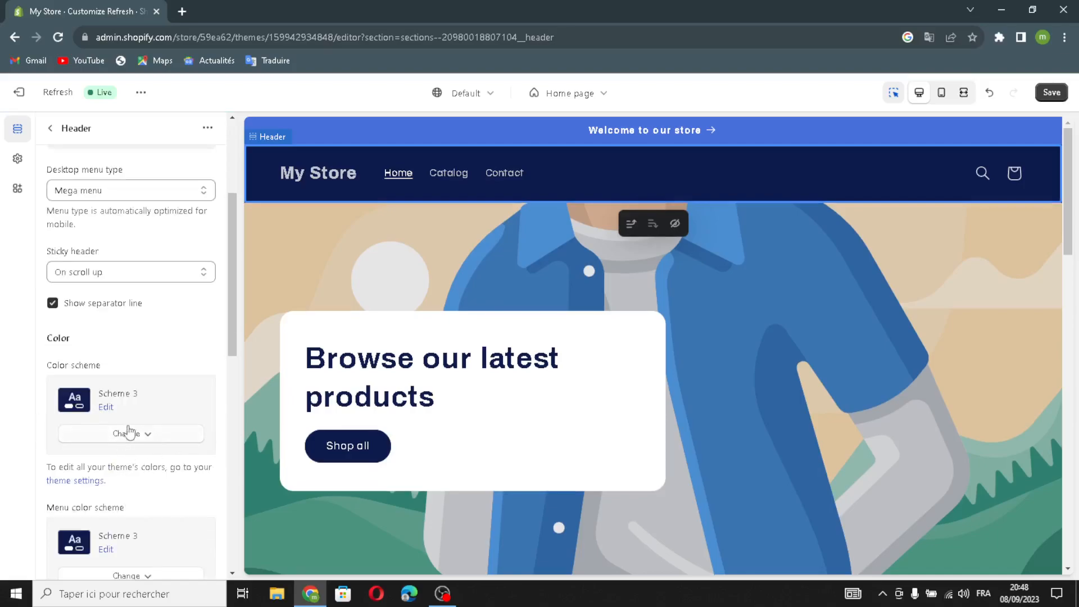
pyautogui.scroll(-1, 112, 483)
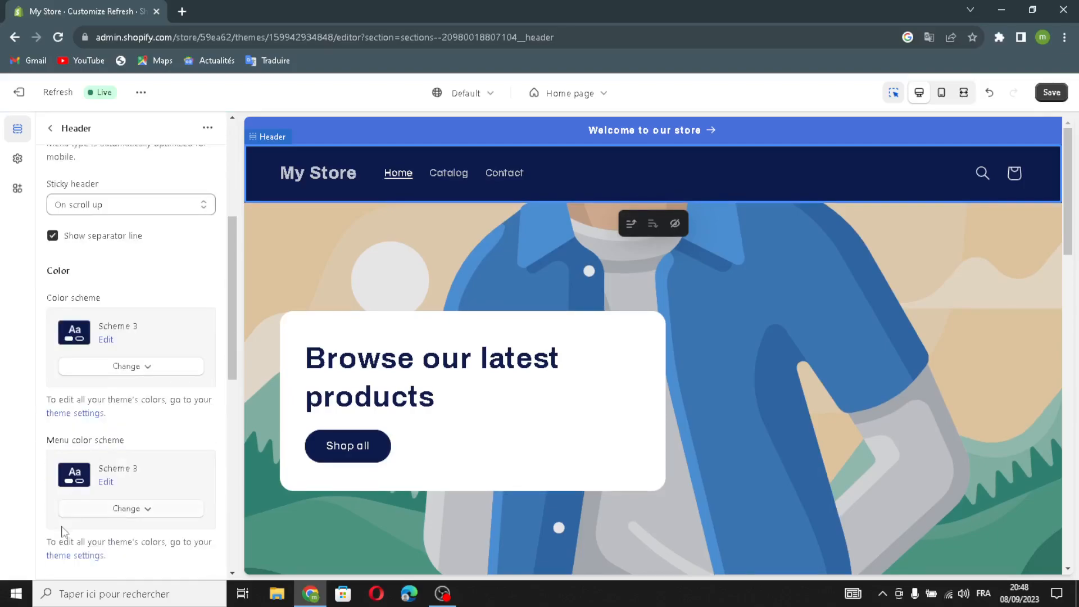
pyautogui.scroll(-4, 66, 507)
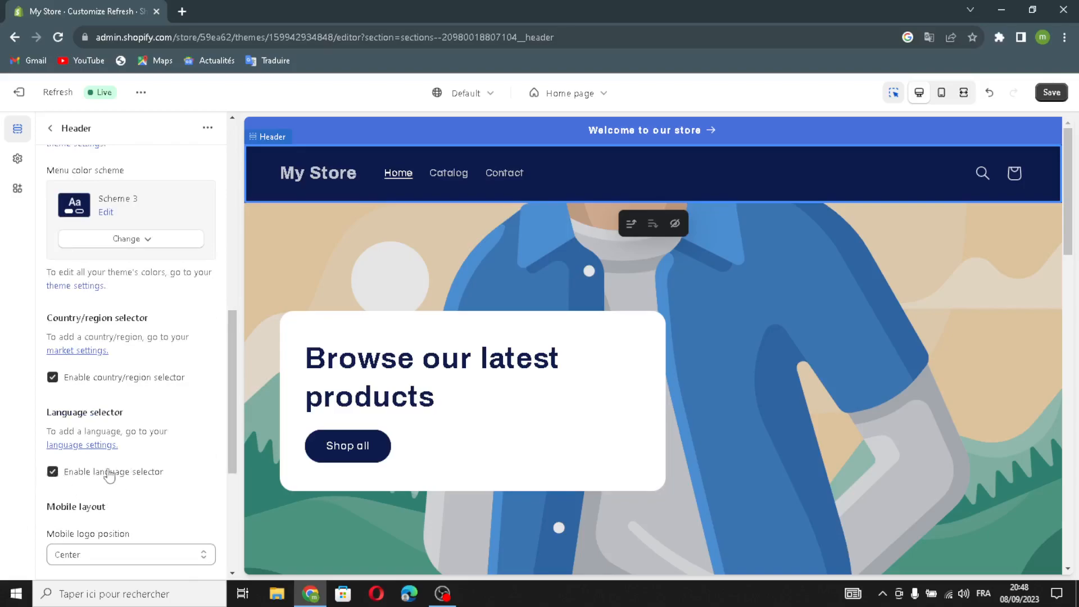
pyautogui.scroll(-4, 109, 483)
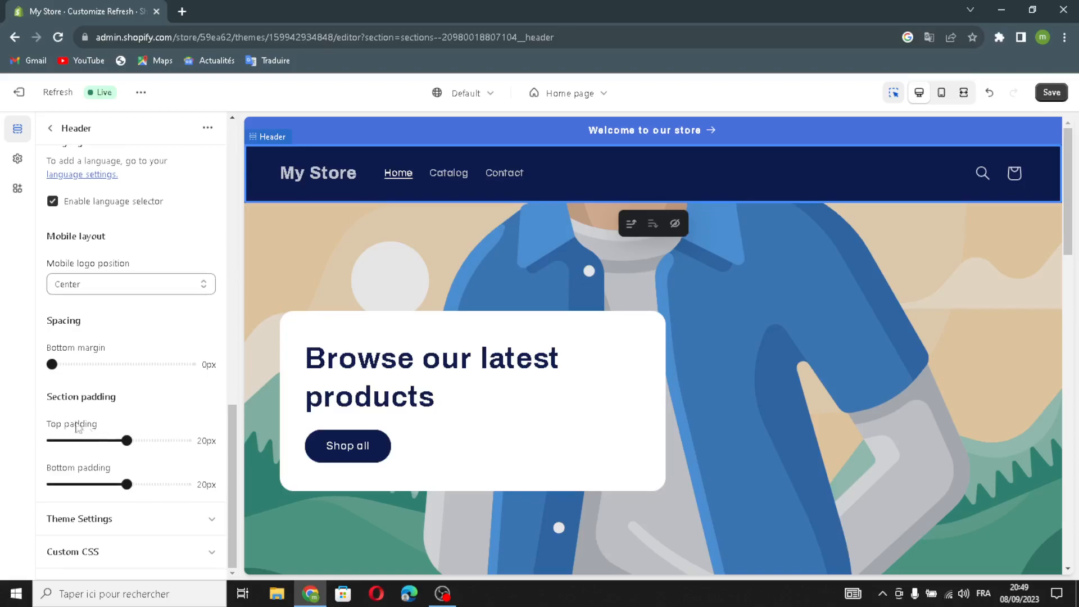
# - Expand the header's theme settings and review the search, cart type, social media link and logo options
pyautogui.click(83, 519)
pyautogui.scroll(-2, 90, 534)
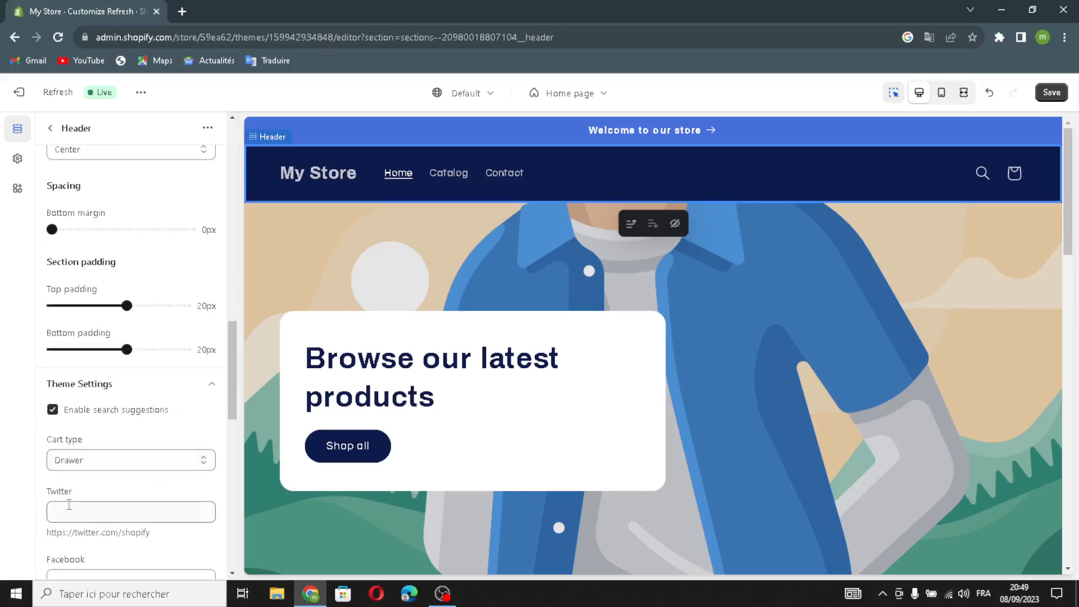
pyautogui.scroll(-1, 88, 492)
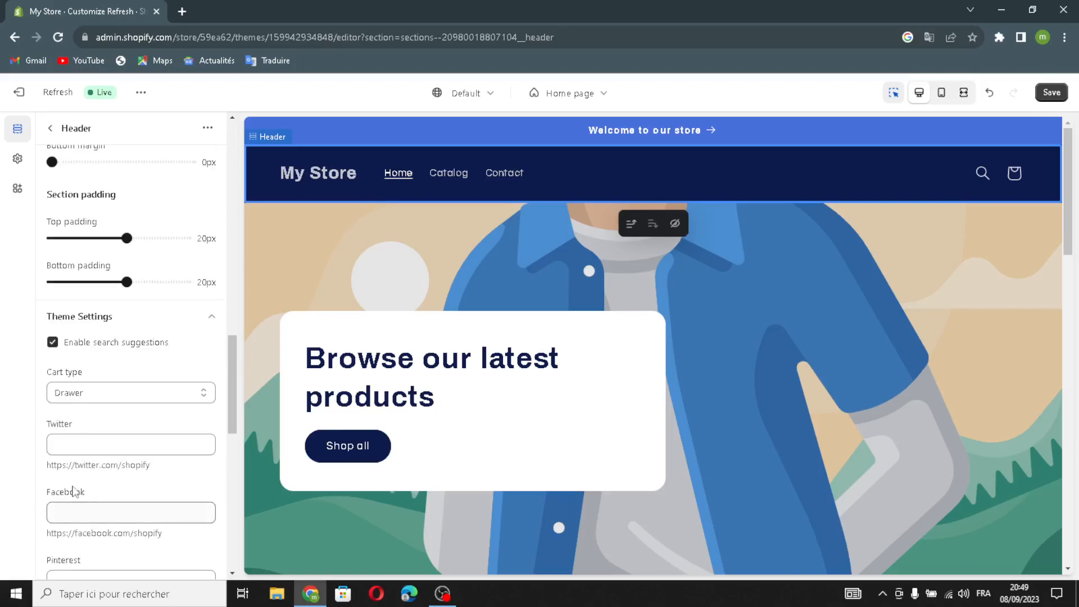
pyautogui.click(74, 434)
pyautogui.scroll(-1, 72, 482)
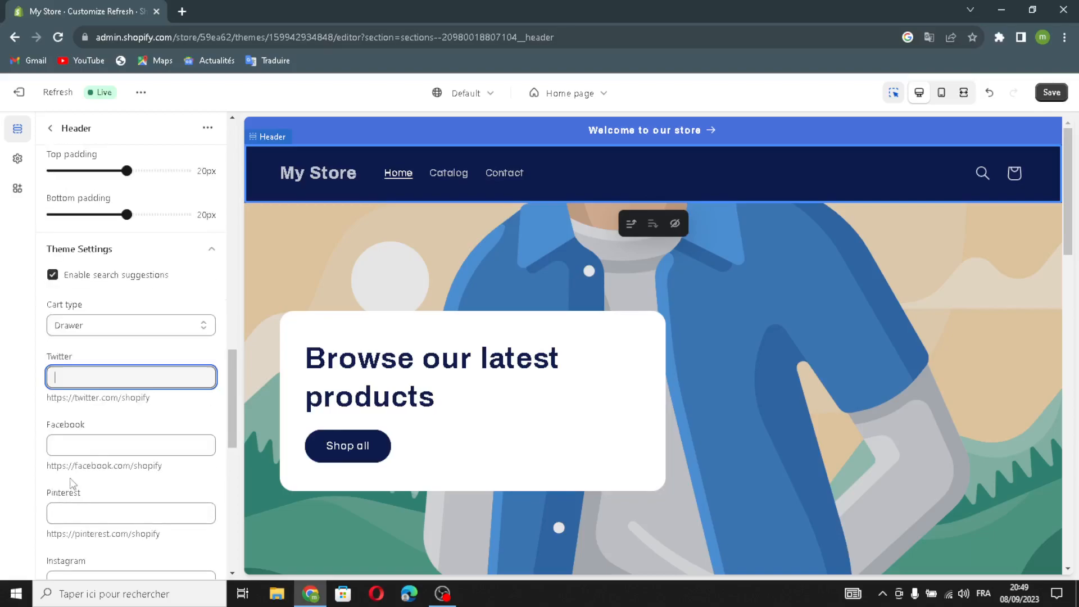
pyautogui.click(76, 445)
pyautogui.scroll(-2, 74, 432)
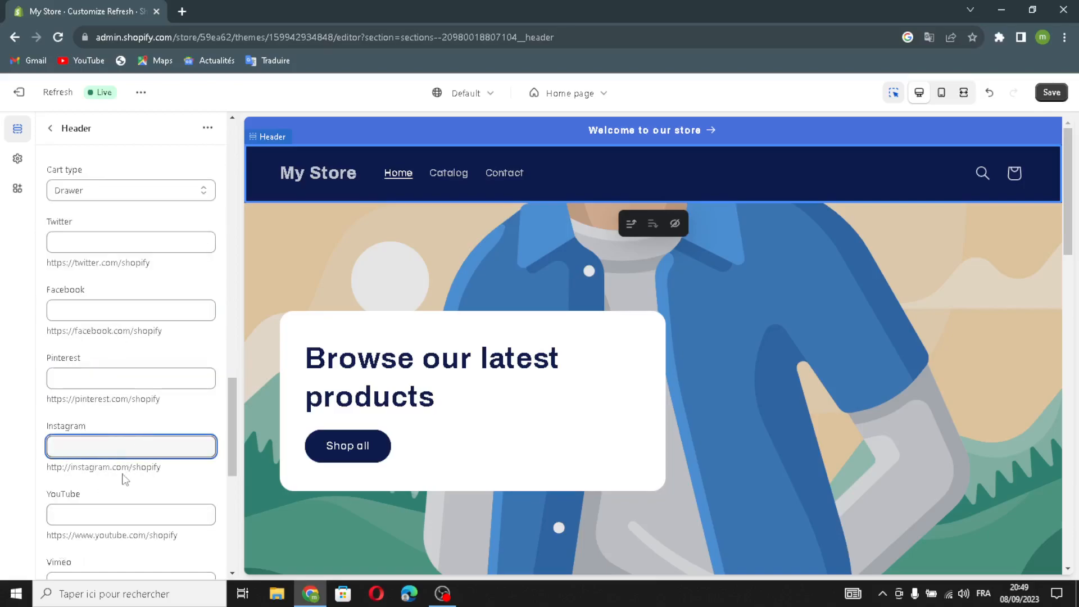
pyautogui.scroll(-6, 87, 500)
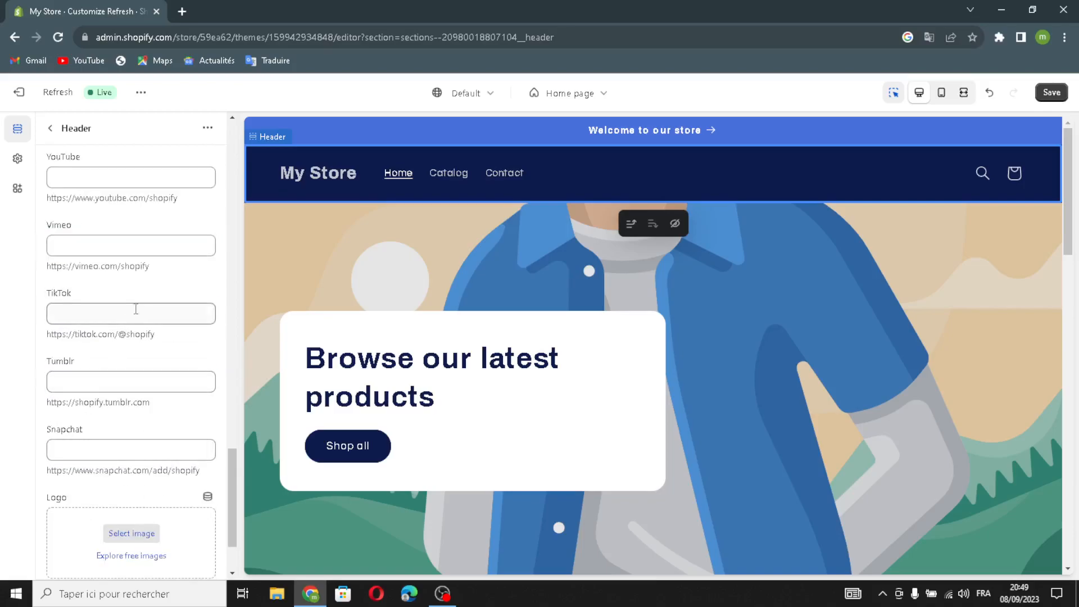
pyautogui.scroll(5, 134, 315)
pyautogui.scroll(-2, 133, 323)
pyautogui.scroll(-4, 134, 432)
pyautogui.scroll(4, 91, 296)
pyautogui.scroll(3, 92, 296)
pyautogui.scroll(-8, 110, 450)
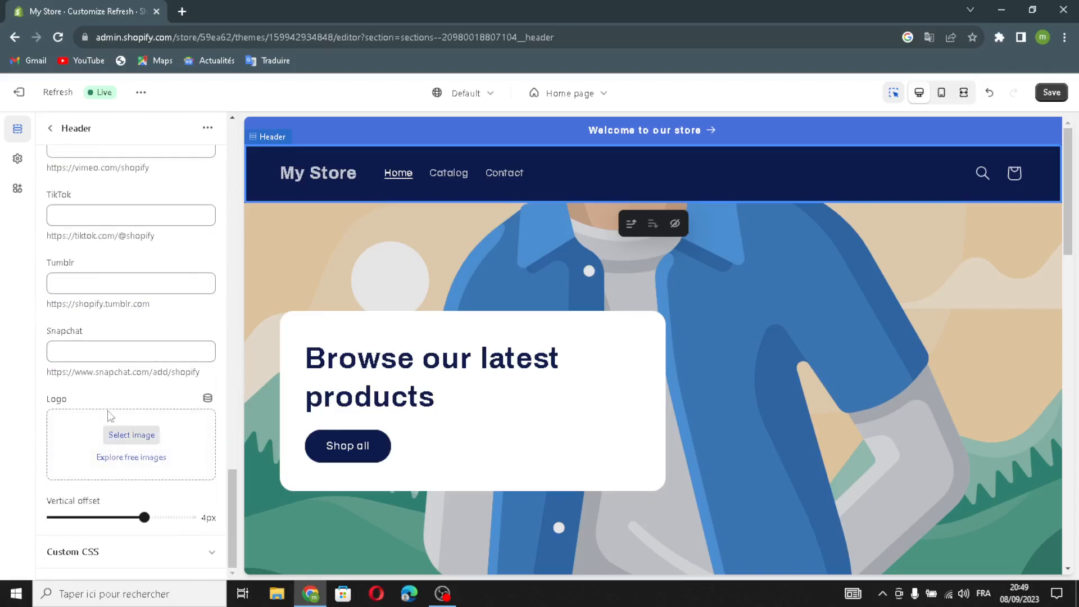
# - Open the image picker for the header logo and search Google in a new browser tab for "babies products logo"
pyautogui.click(147, 436)
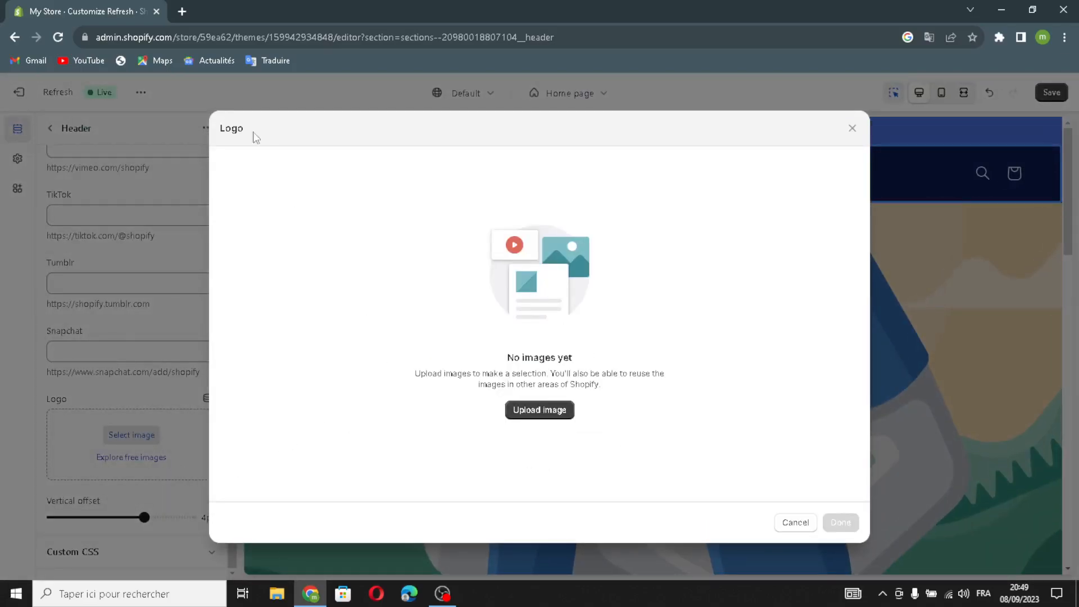
pyautogui.click(182, 11)
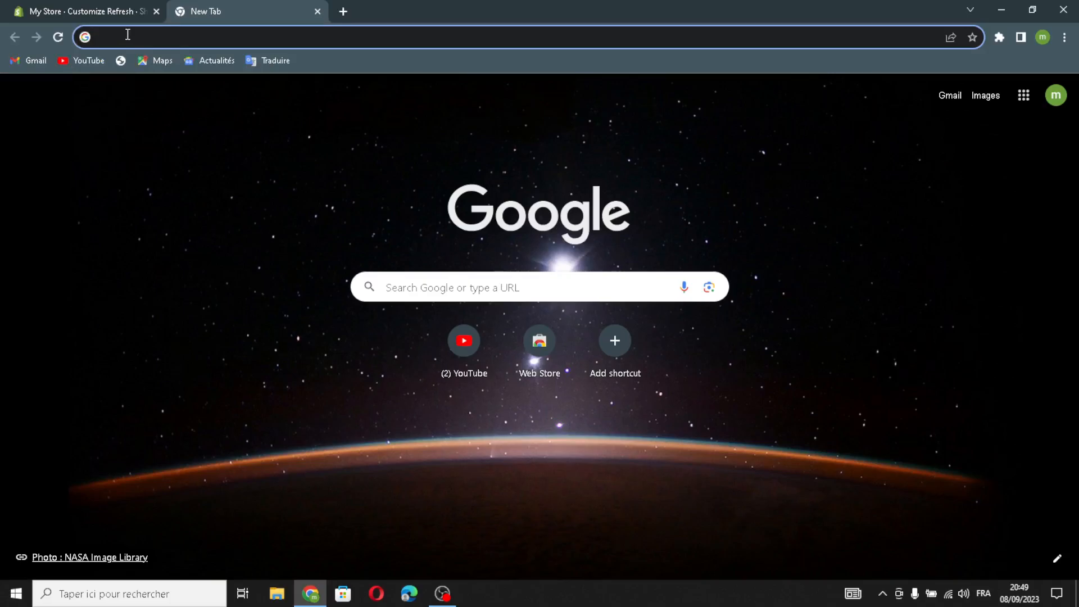
pyautogui.write('baby')
pyautogui.press('BackSpace')
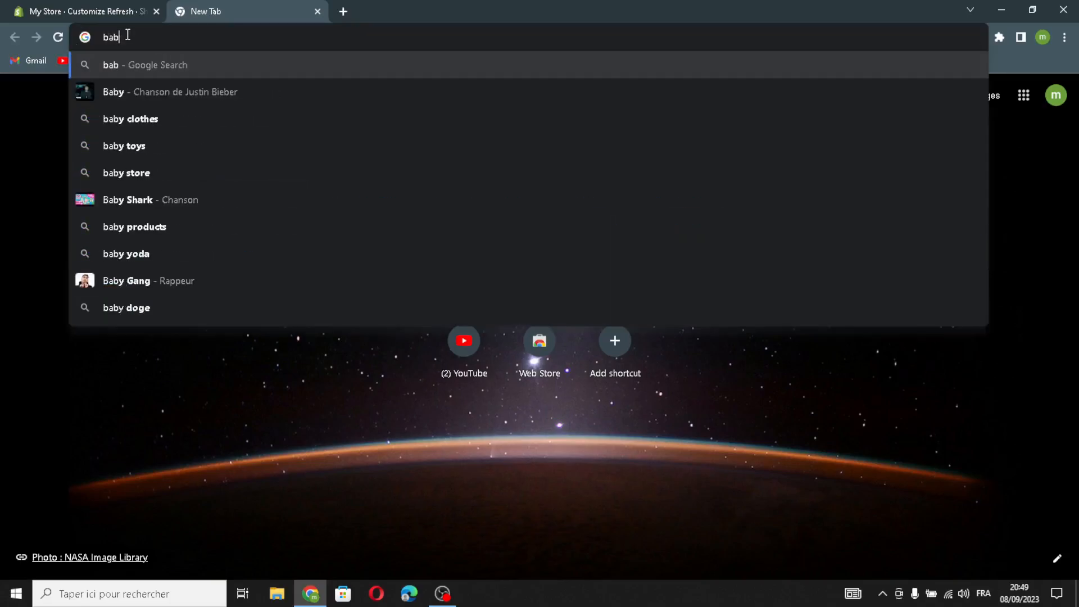
pyautogui.write('ies')
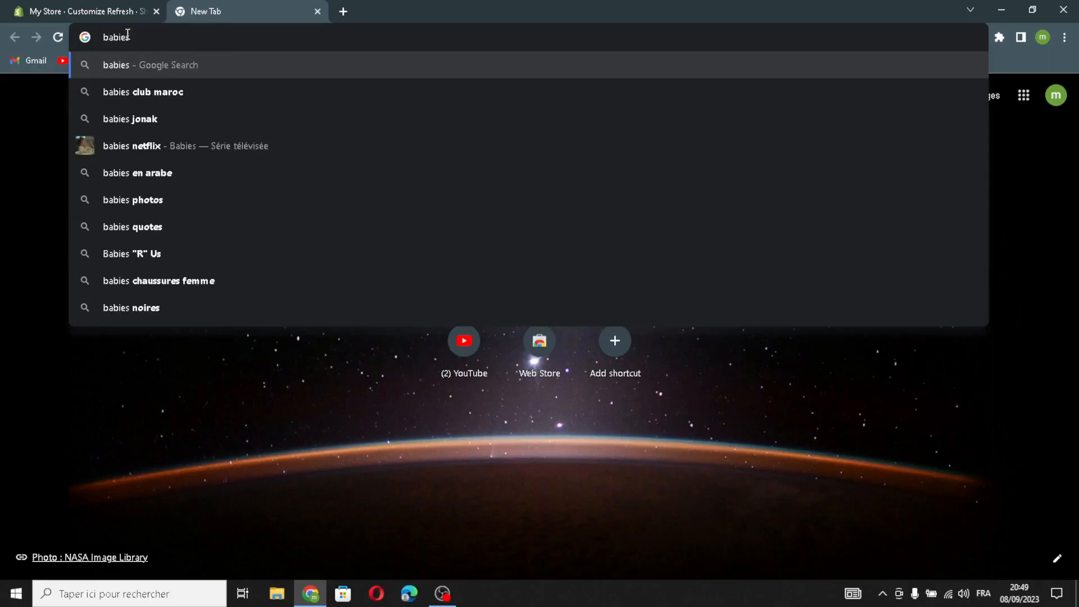
pyautogui.write(' produ')
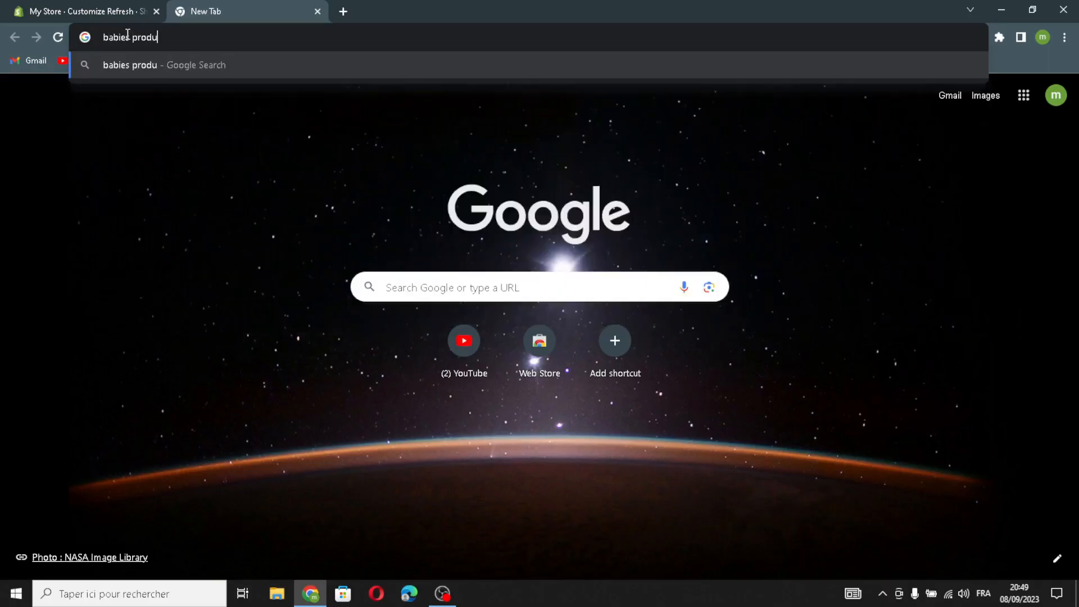
pyautogui.write('cts logo')
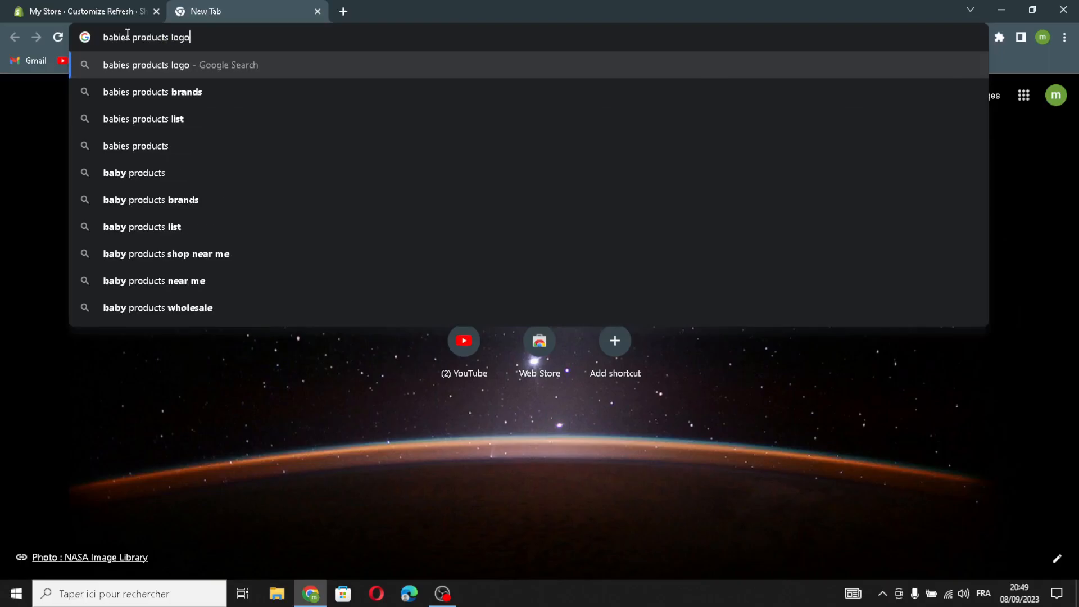
pyautogui.press('Return')
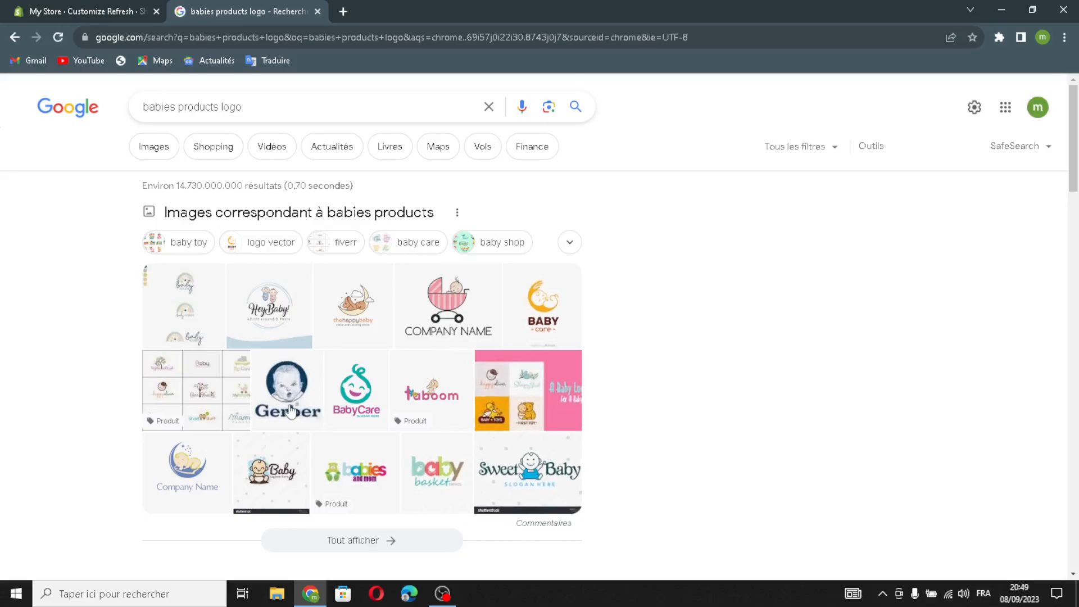
# - Upload the Gerber image from the search results as the header logo and set the desktop logo width to 170px
pyautogui.moveTo(292, 394); pyautogui.dragTo(432, 381)
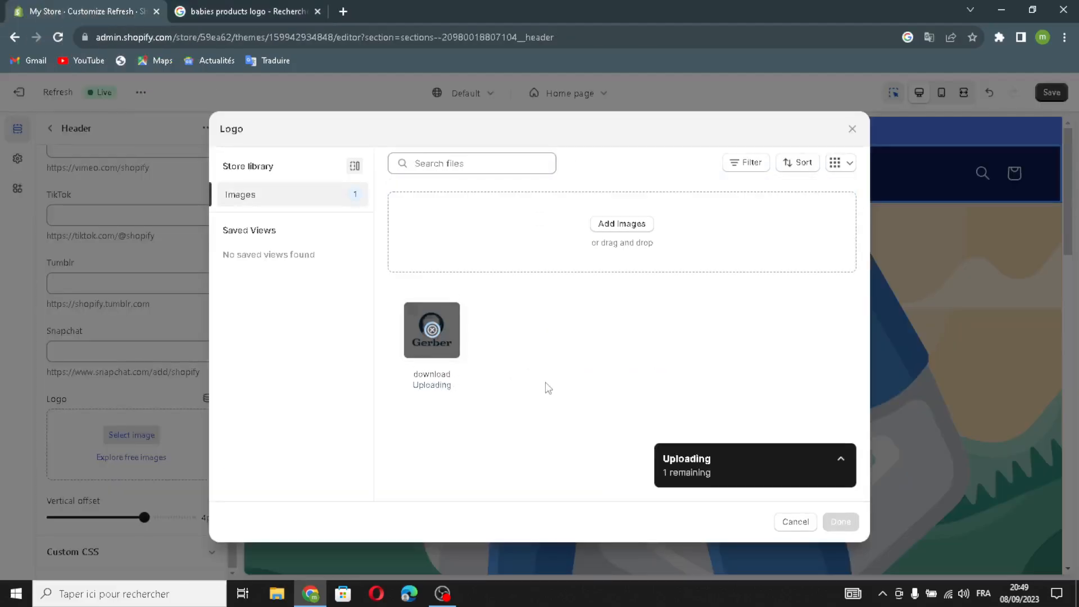
pyautogui.click(837, 519)
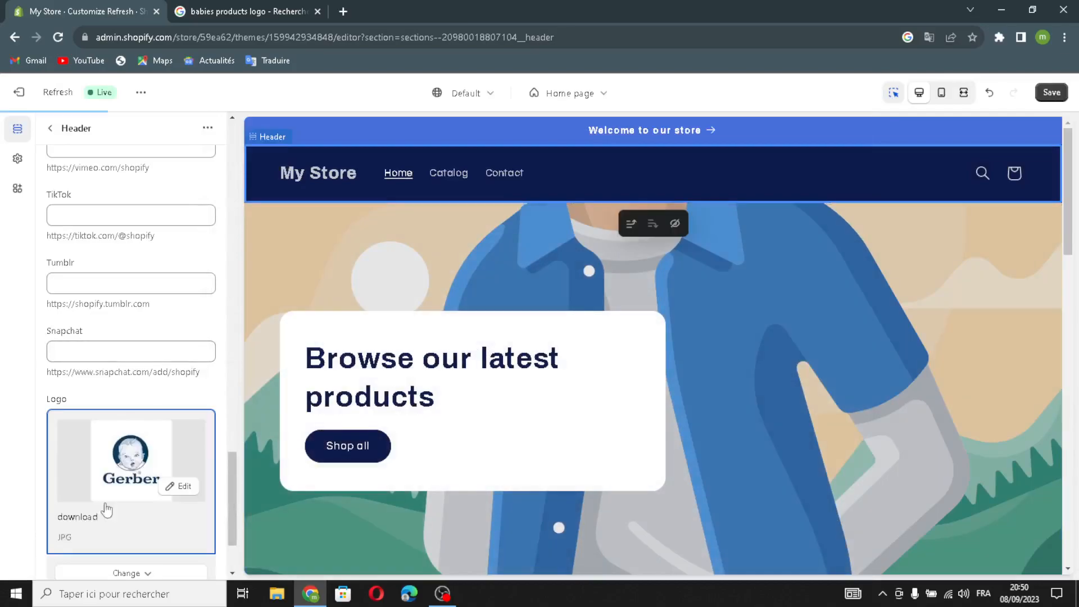
pyautogui.scroll(-1, 129, 494)
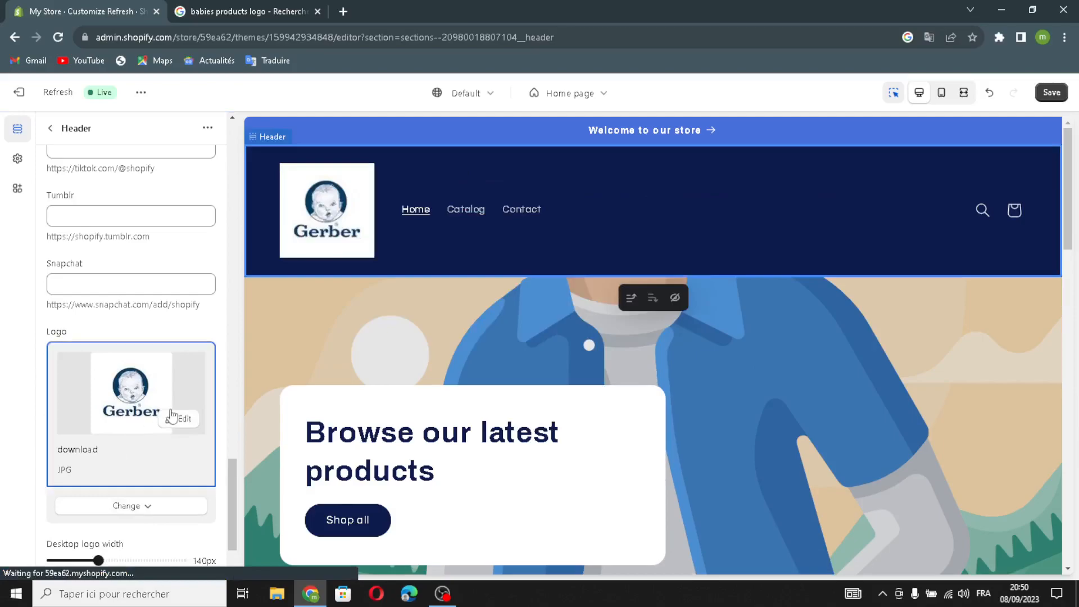
pyautogui.scroll(-2, 119, 493)
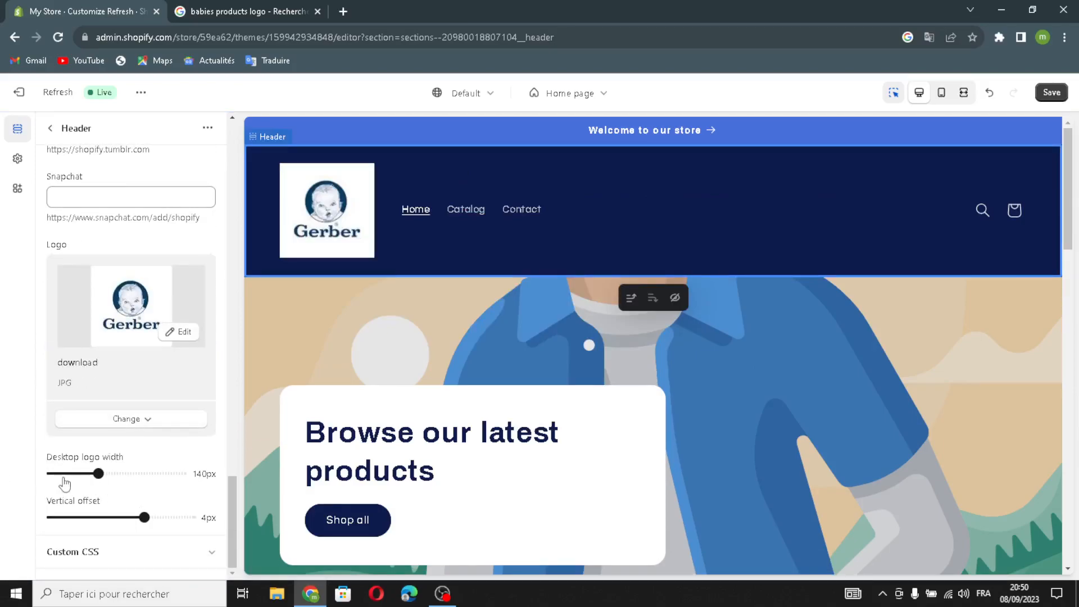
pyautogui.moveTo(96, 473); pyautogui.dragTo(114, 473)
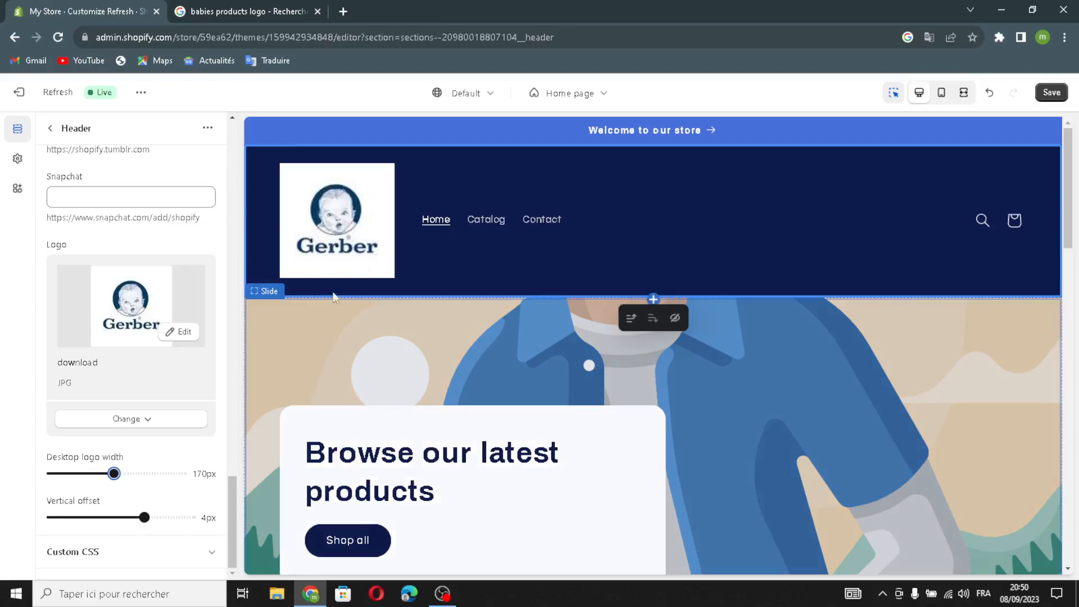
# - Leave the header settings and set the template's Slideshow section layout to Grid
pyautogui.click(61, 128)
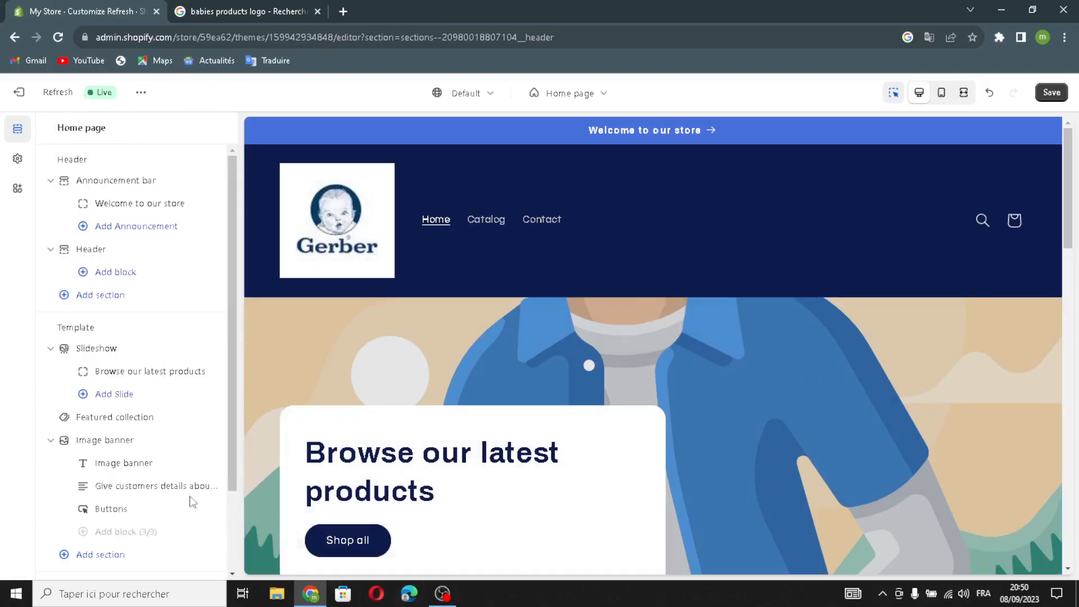
pyautogui.scroll(-1, 99, 351)
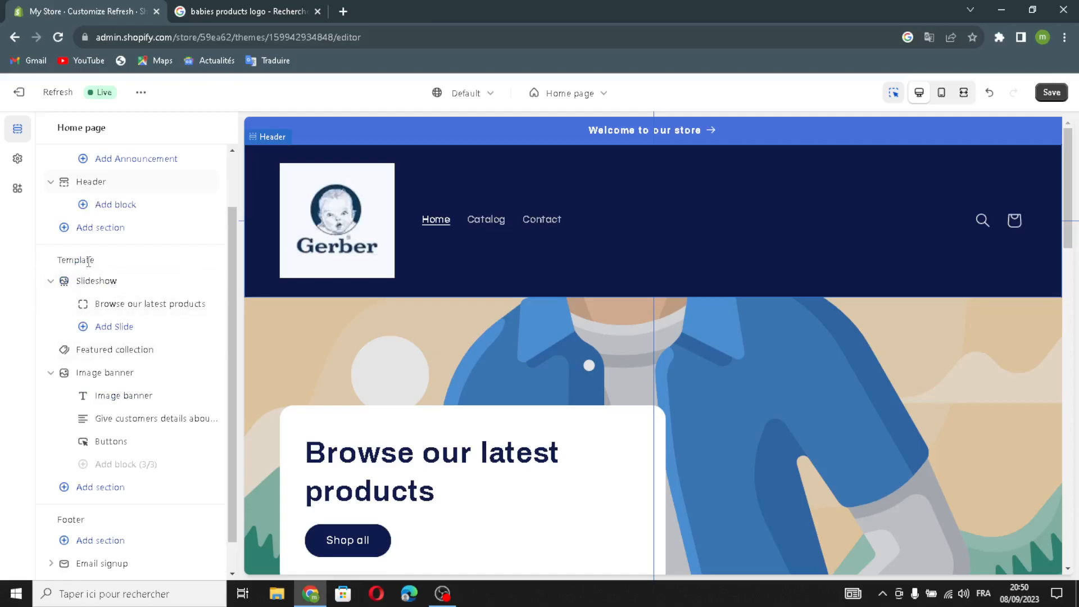
pyautogui.click(85, 284)
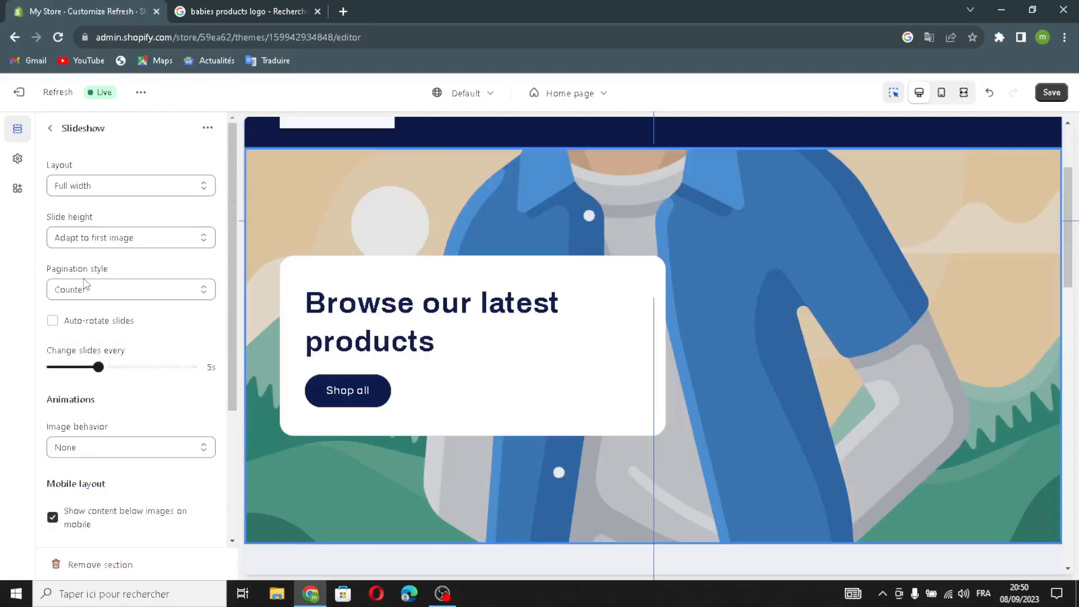
pyautogui.click(93, 191)
pyautogui.click(79, 215)
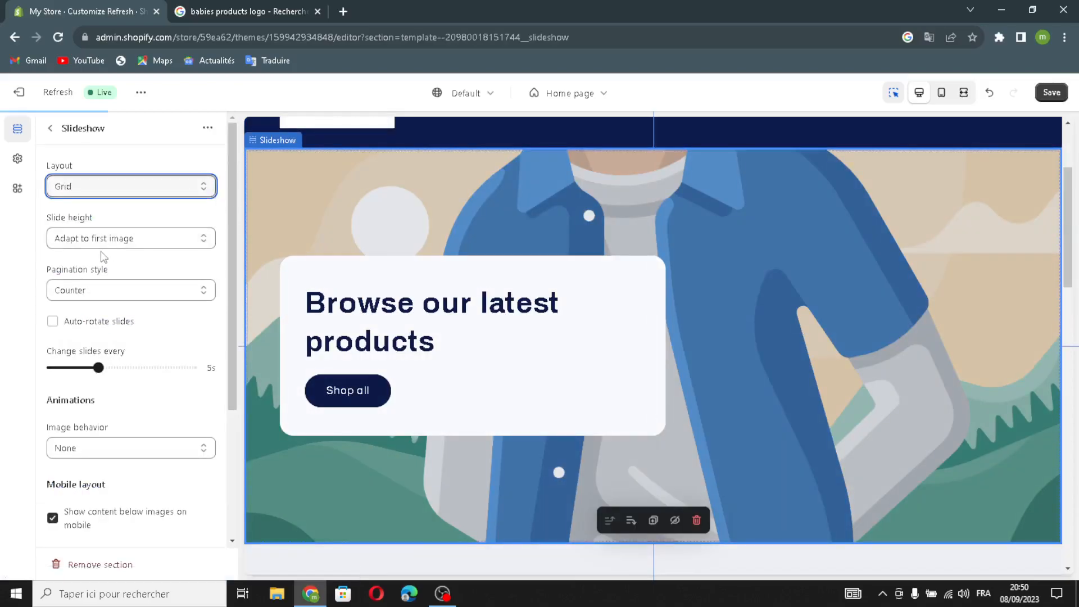
# - Set the slideshow's slide height to Small and its pagination style to Dots
pyautogui.click(90, 244)
pyautogui.click(84, 267)
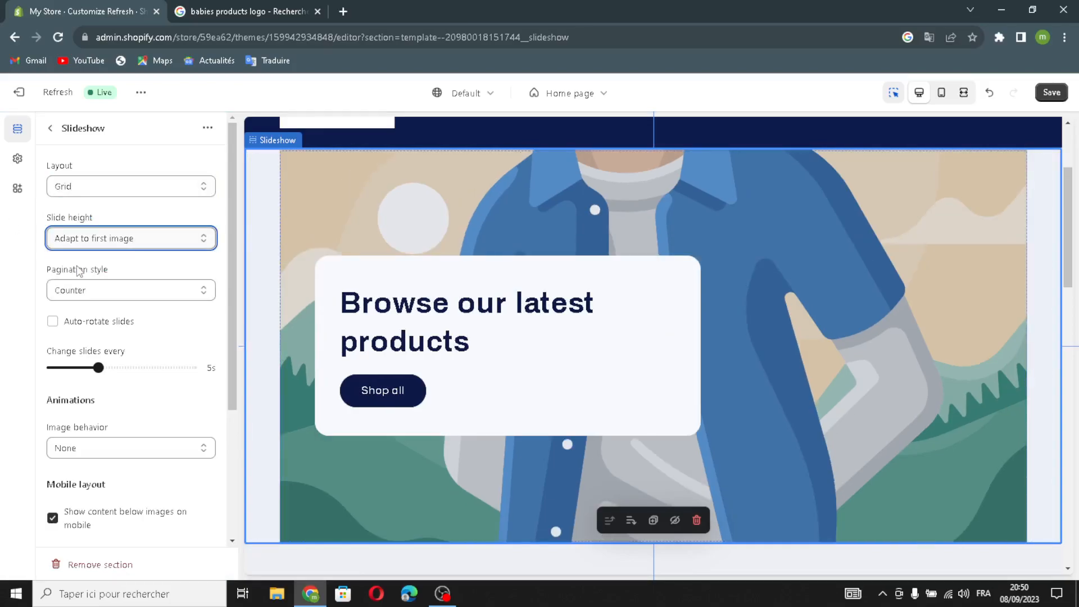
pyautogui.click(103, 296)
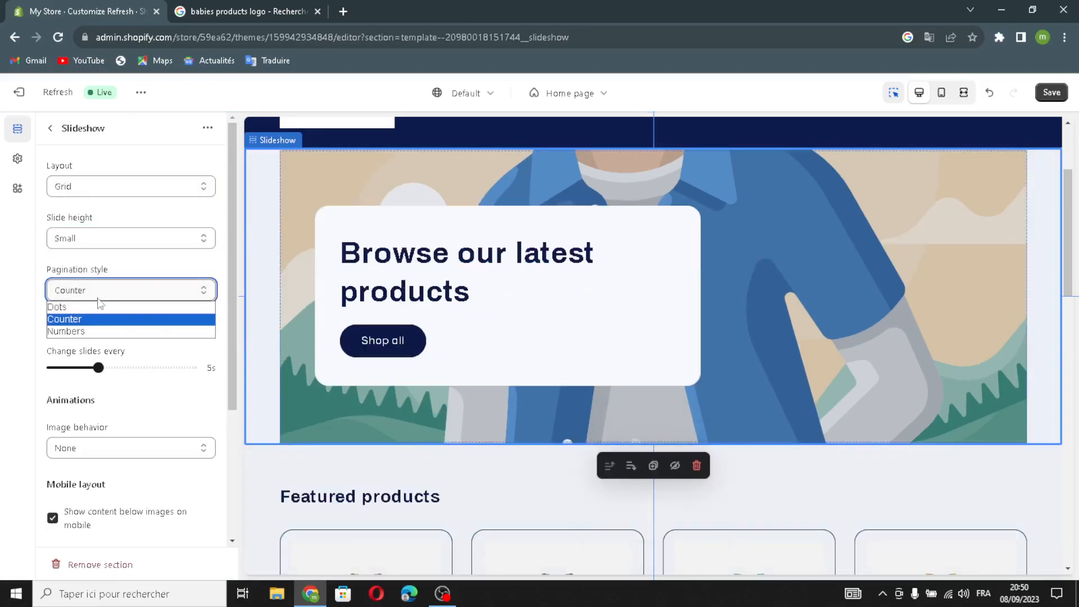
pyautogui.click(73, 307)
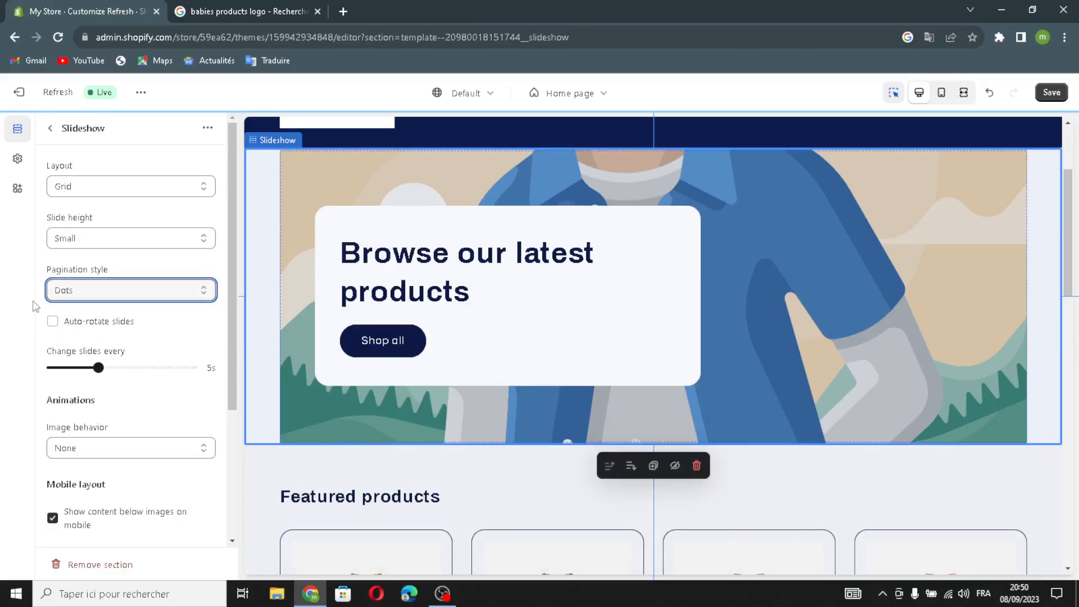
# - Turn on auto-rotation of the slides for the Slideshow section and return to the home page section list
pyautogui.click(64, 329)
pyautogui.scroll(-1, 51, 375)
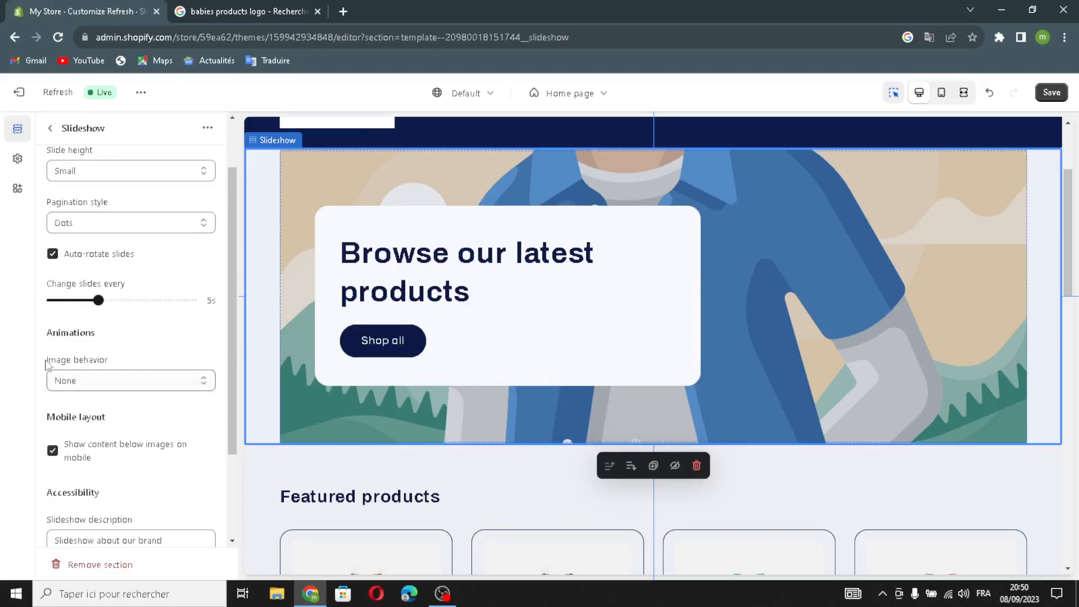
pyautogui.scroll(-2, 88, 496)
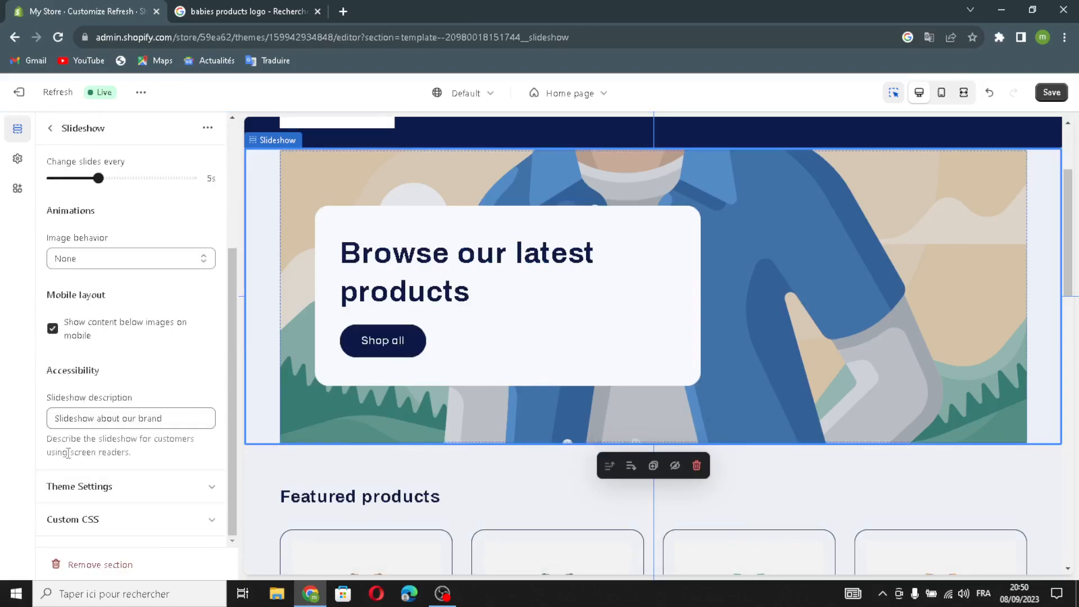
pyautogui.doubleClick(150, 418)
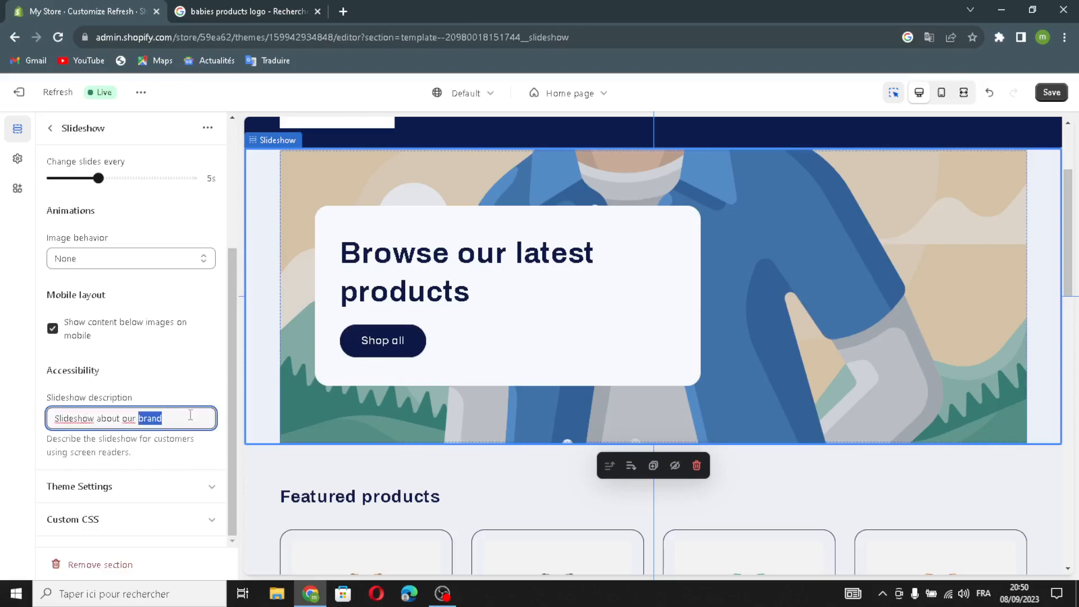
pyautogui.click(188, 465)
pyautogui.click(47, 129)
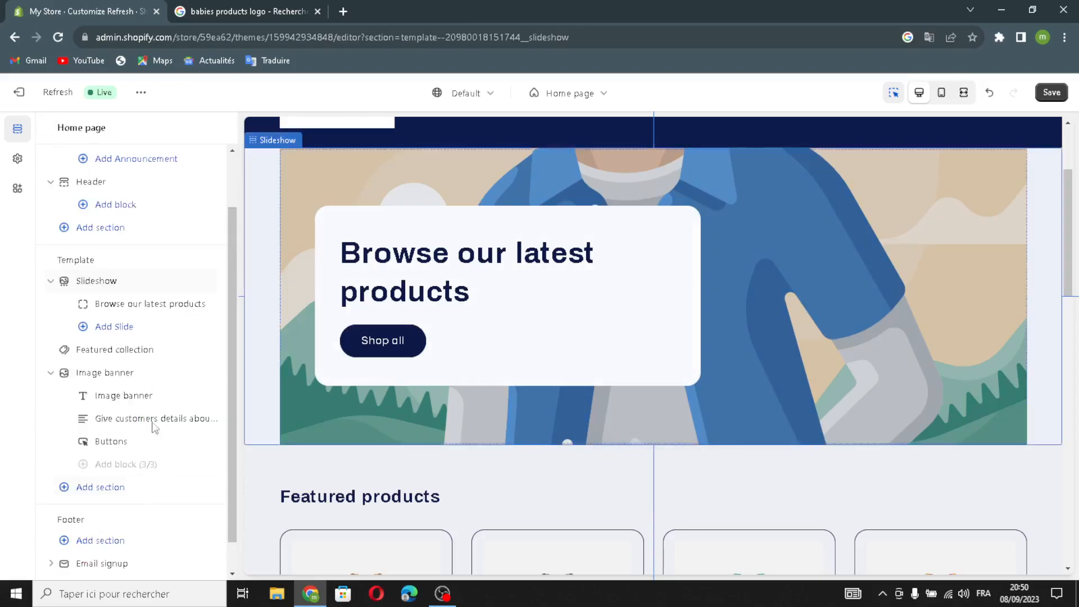
# - Open the image picker for the "Browse our latest products" slide and search Google Images for "babies products" in the other browser tab
pyautogui.click(125, 304)
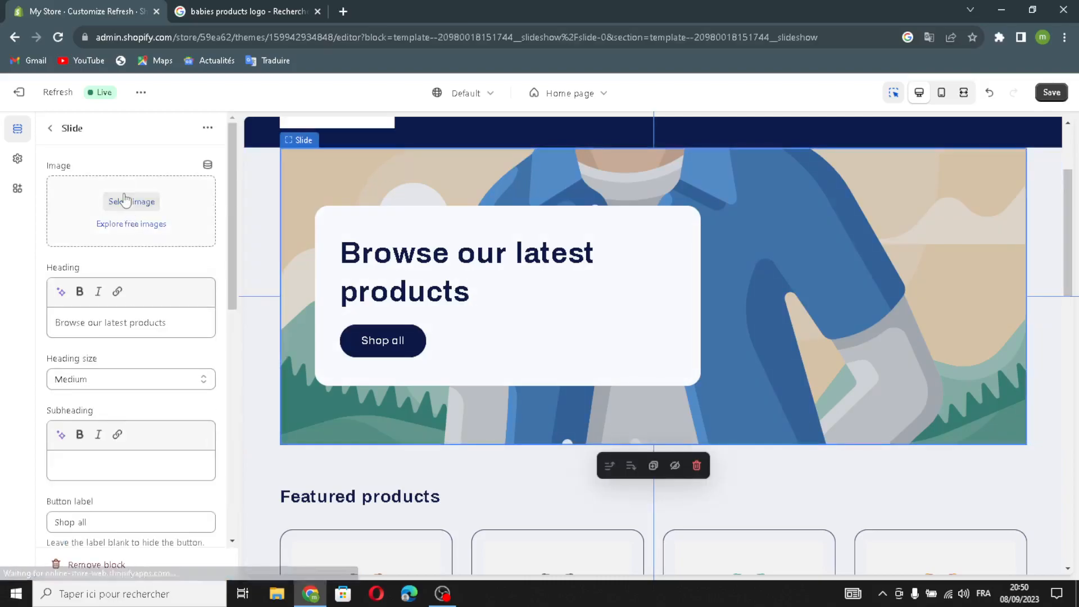
pyautogui.click(127, 201)
pyautogui.click(274, 9)
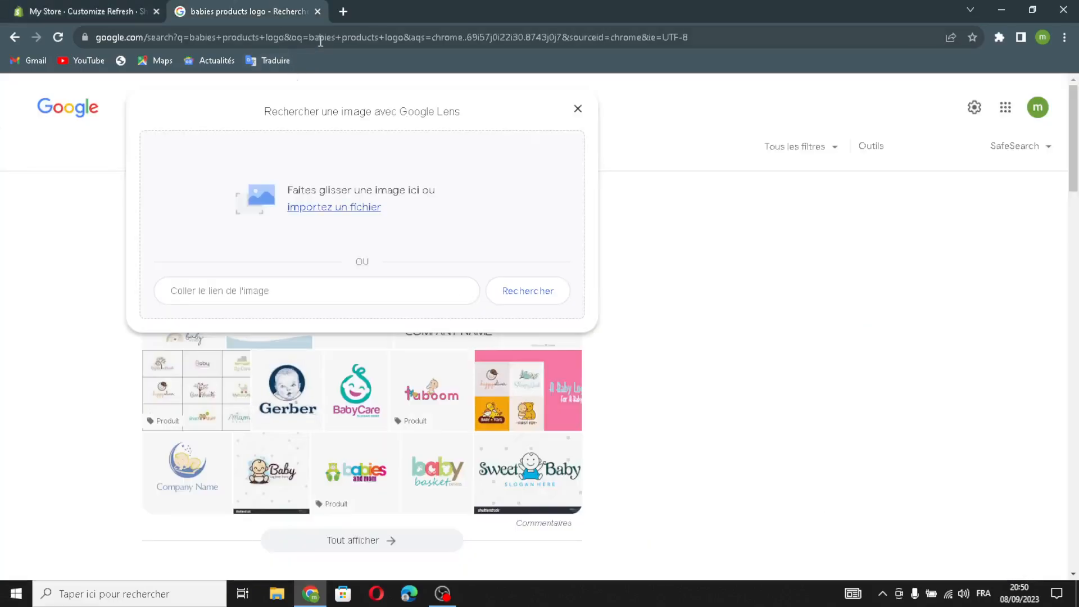
pyautogui.click(578, 108)
pyautogui.moveTo(371, 112); pyautogui.dragTo(220, 113)
pyautogui.press('BackSpace')
pyautogui.press('Return')
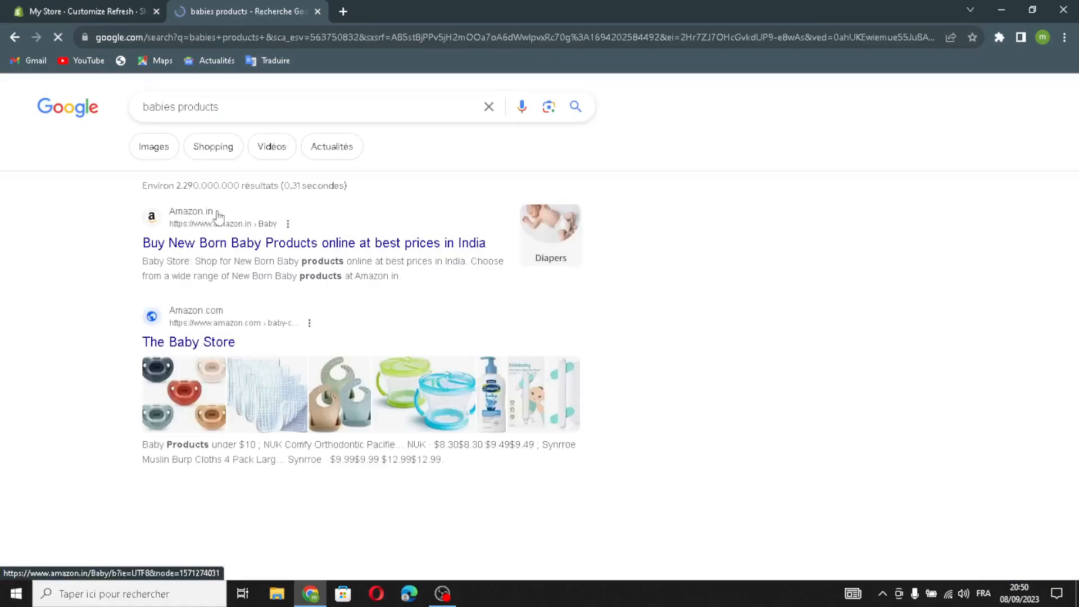
pyautogui.click(168, 158)
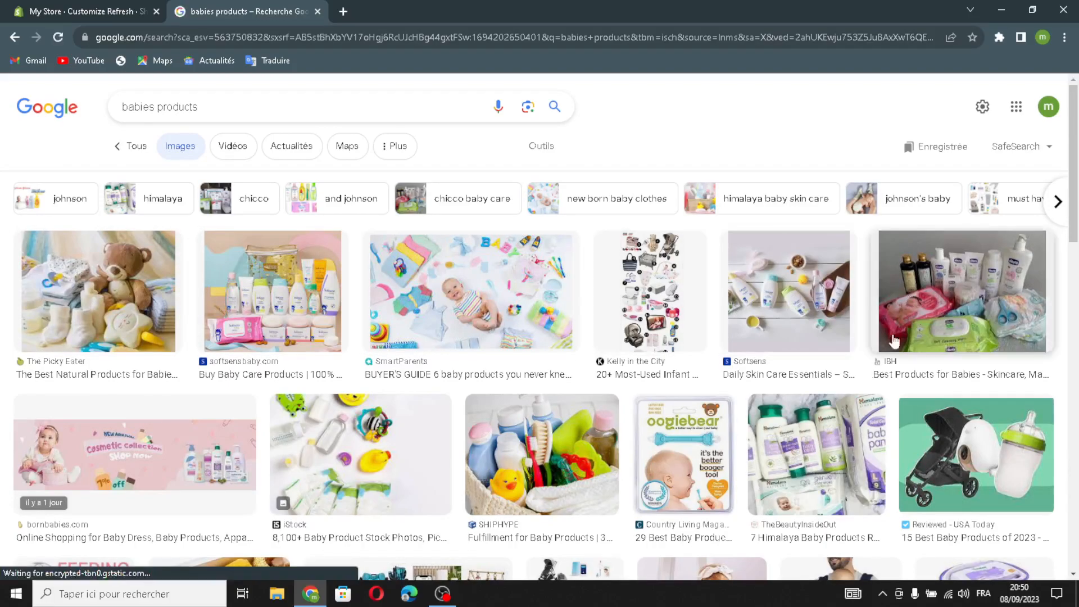
# - Upload the iStock photo of baby products with the yellow duck from the search results as the slide's image
pyautogui.click(371, 436)
pyautogui.moveTo(839, 280); pyautogui.dragTo(421, 315)
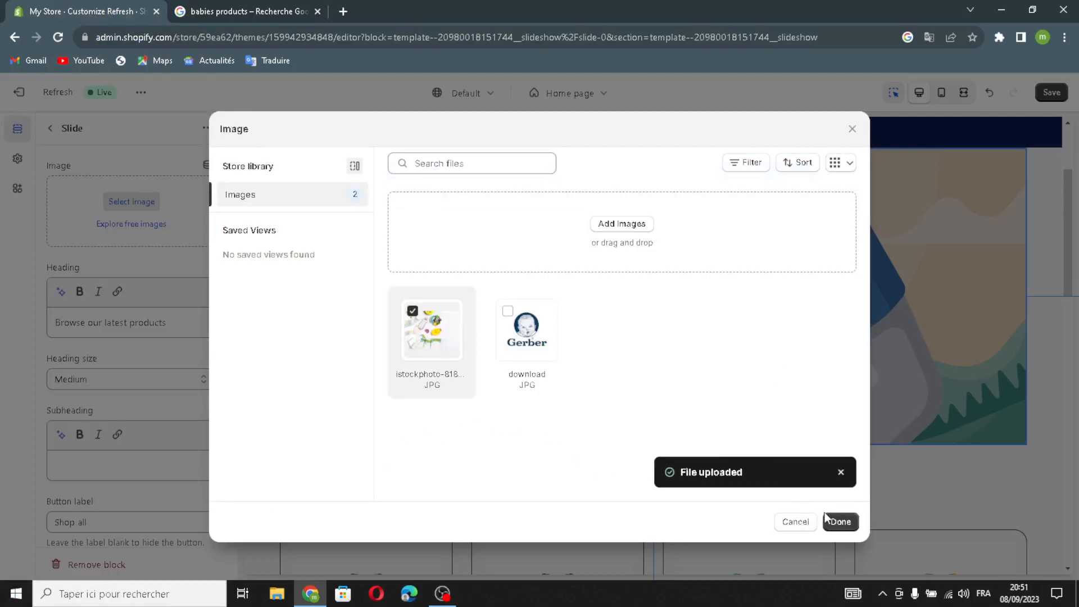
pyautogui.click(835, 516)
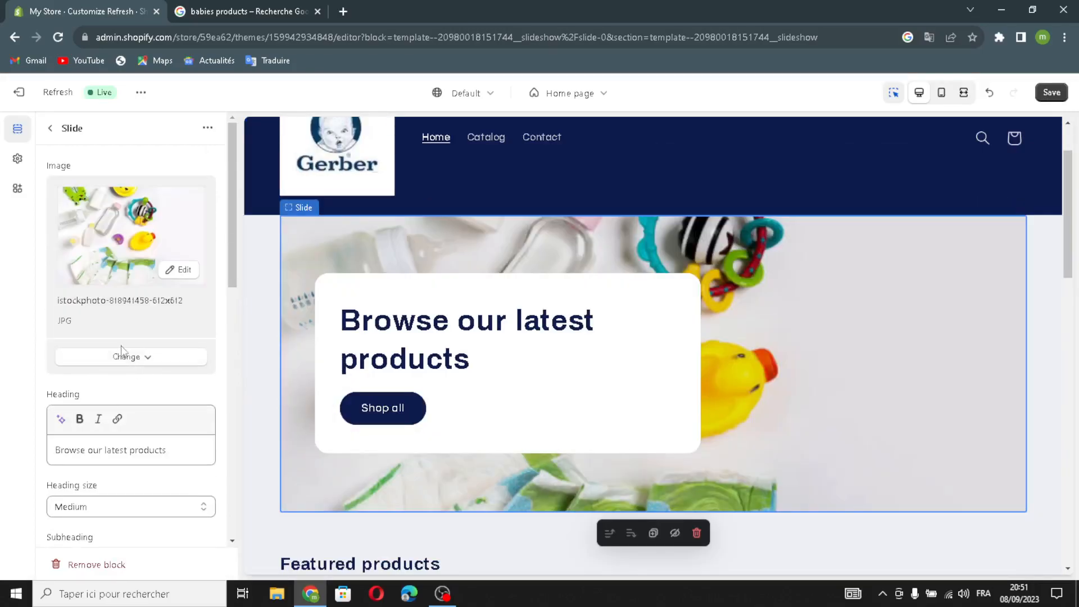
# - Generate the slide's heading from the description "babies products" and apply the suggestion "Discover the Best Baby Products for Your Little One."
pyautogui.click(62, 418)
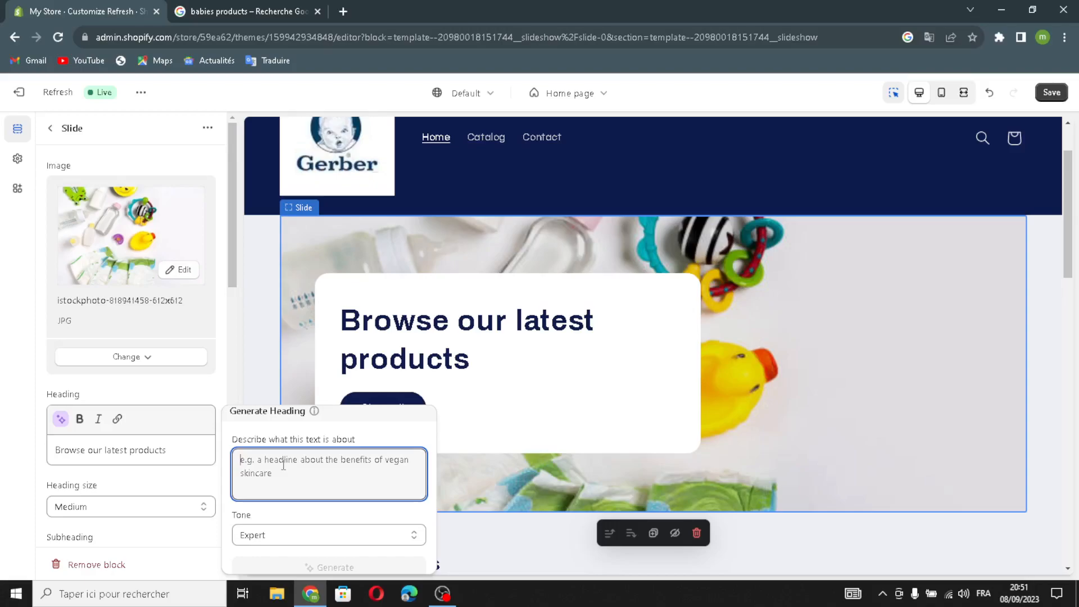
pyautogui.write('b')
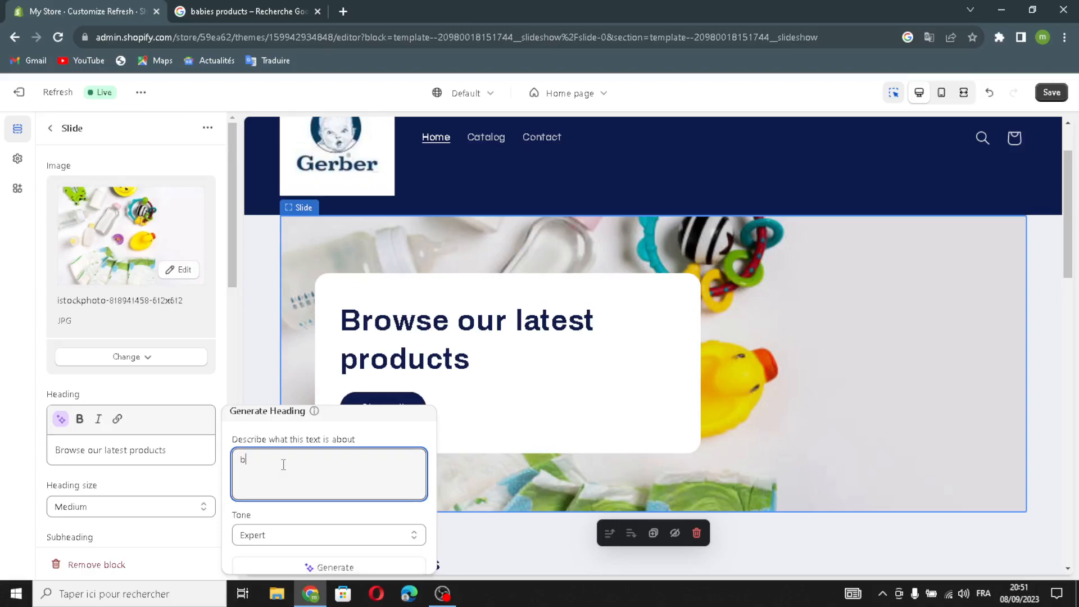
pyautogui.write('abies ')
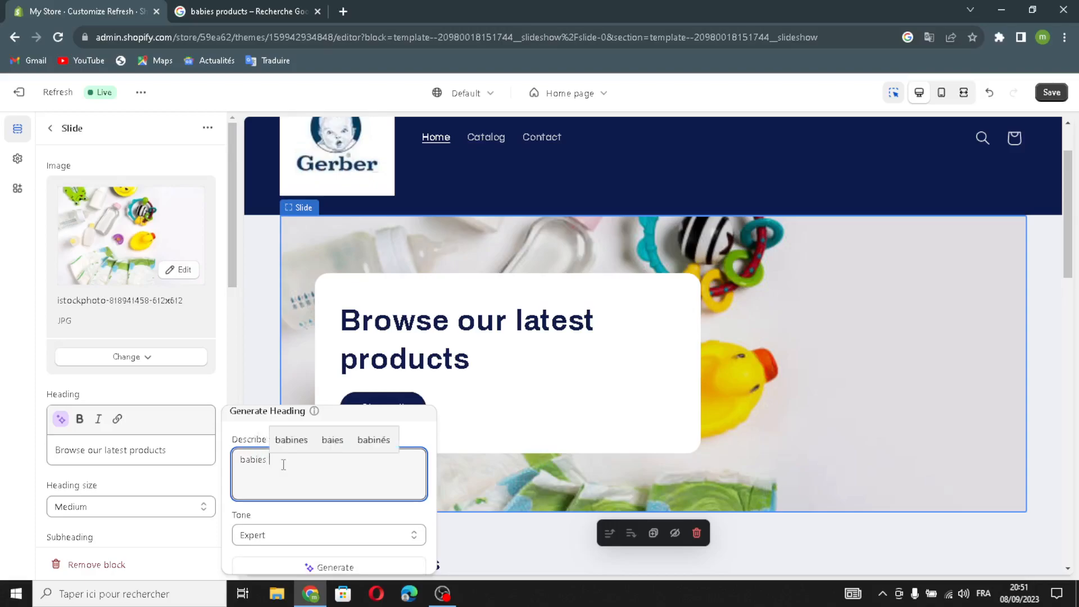
pyautogui.write('produc')
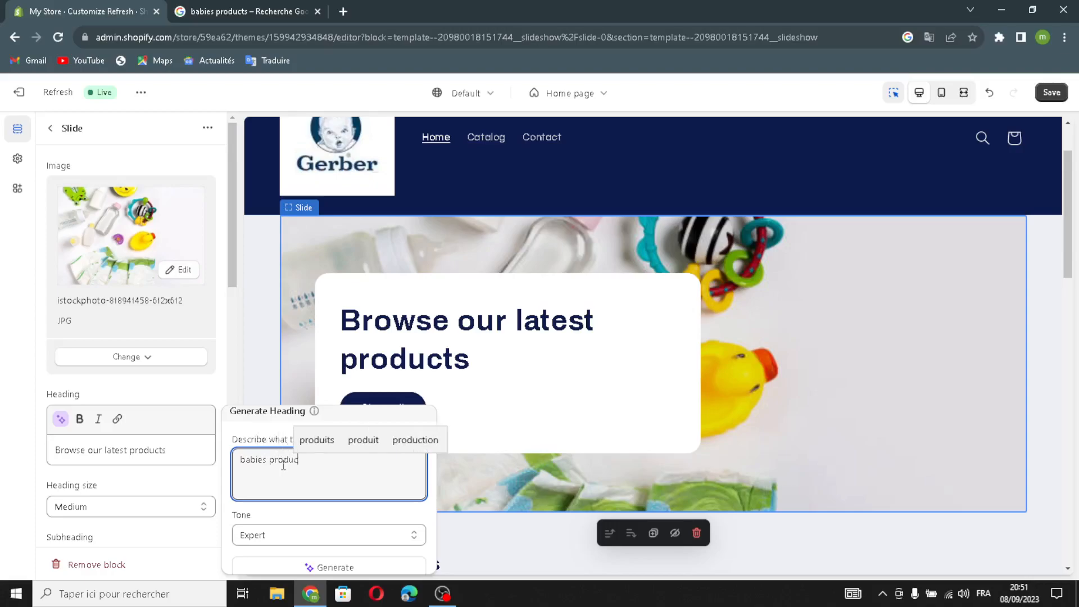
pyautogui.write('ts')
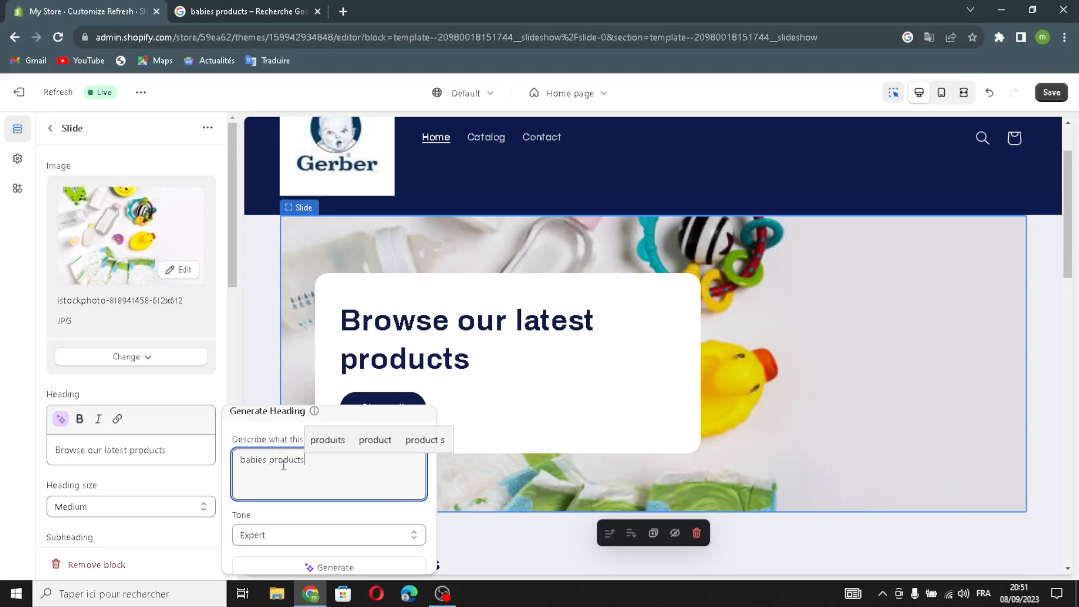
pyautogui.click(291, 567)
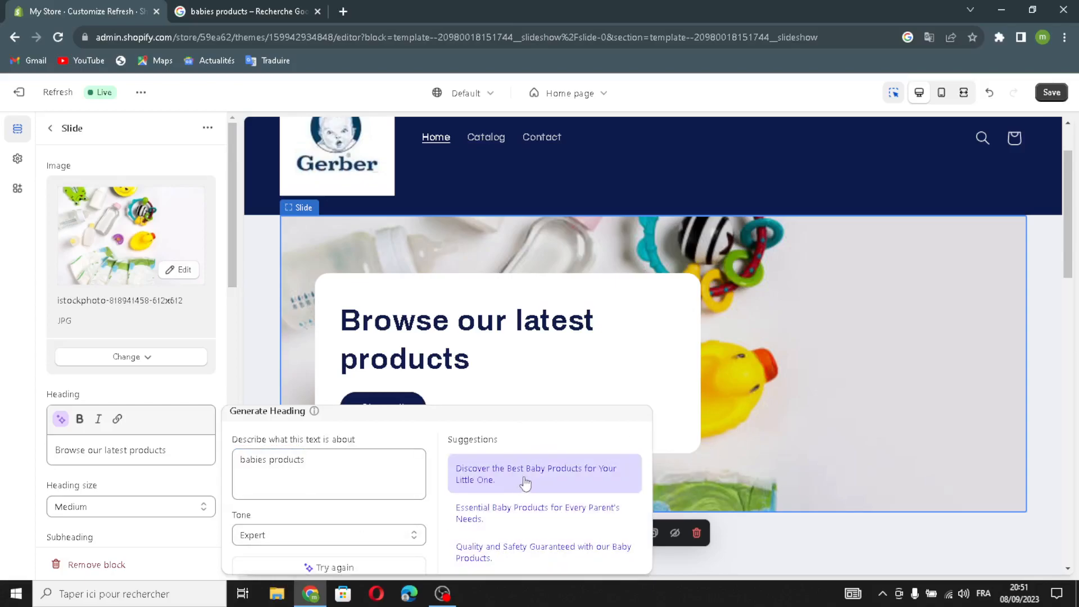
pyautogui.click(543, 488)
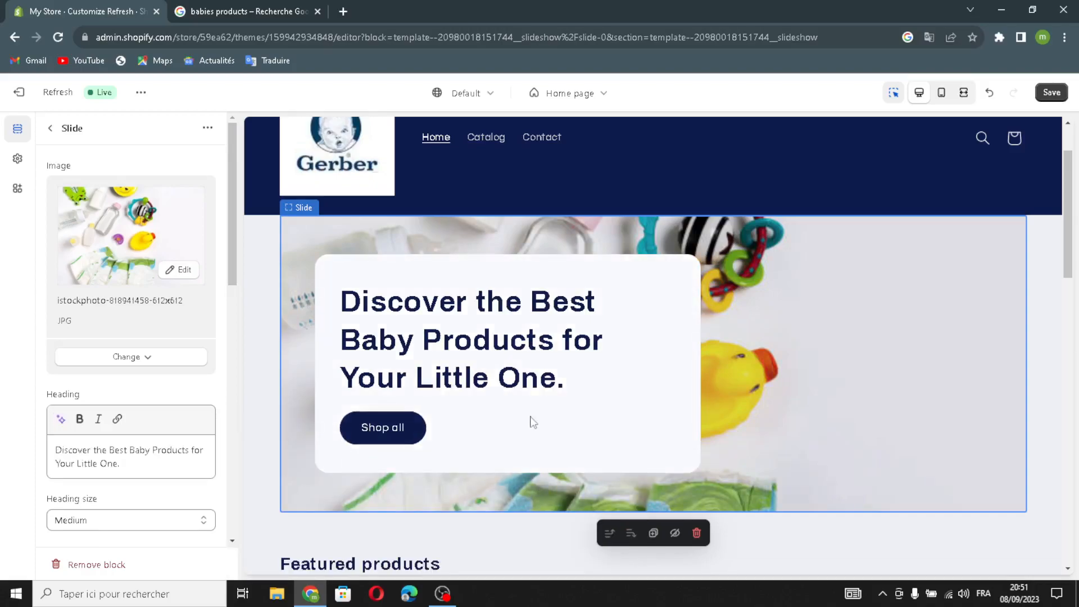
# - Link the slide's button to All products and leave the slide settings
pyautogui.click(142, 518)
pyautogui.click(147, 522)
pyautogui.scroll(-5, 228, 457)
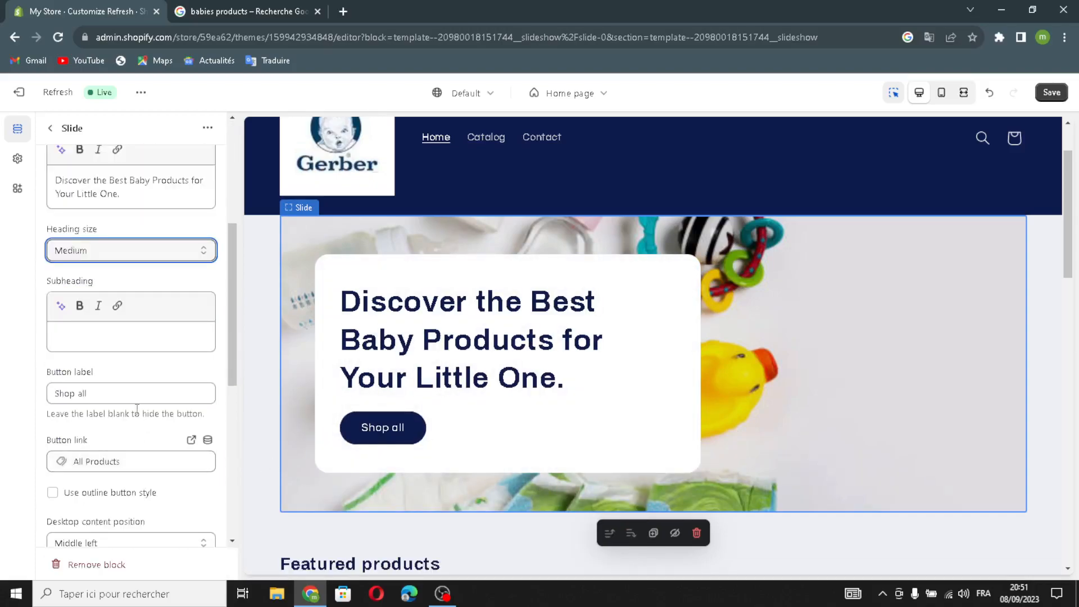
pyautogui.click(140, 458)
pyautogui.click(47, 442)
pyautogui.click(160, 460)
pyautogui.click(138, 327)
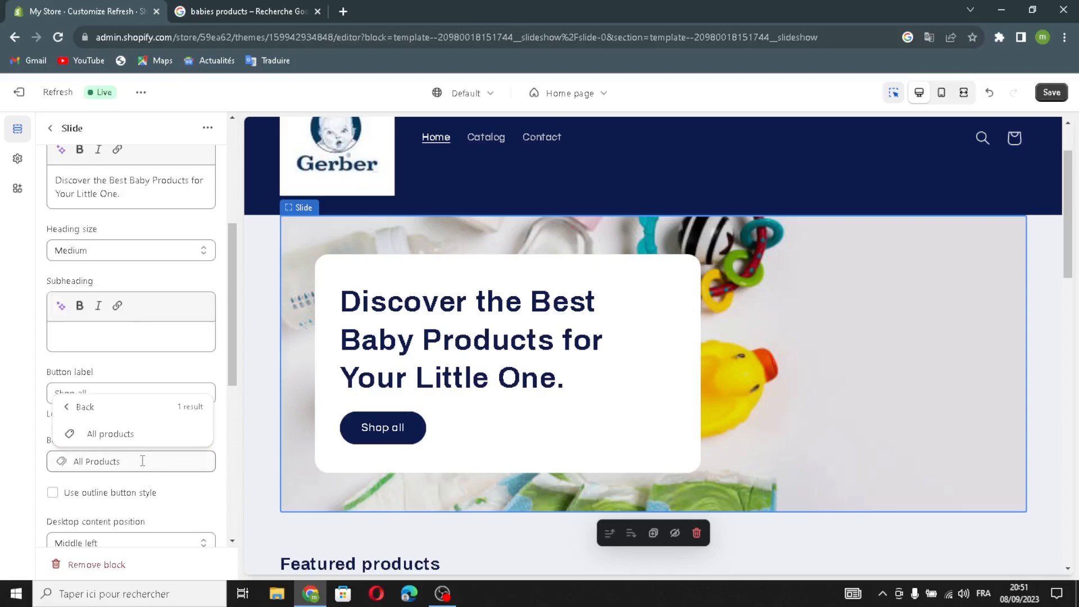
pyautogui.click(137, 436)
pyautogui.scroll(-2, 139, 481)
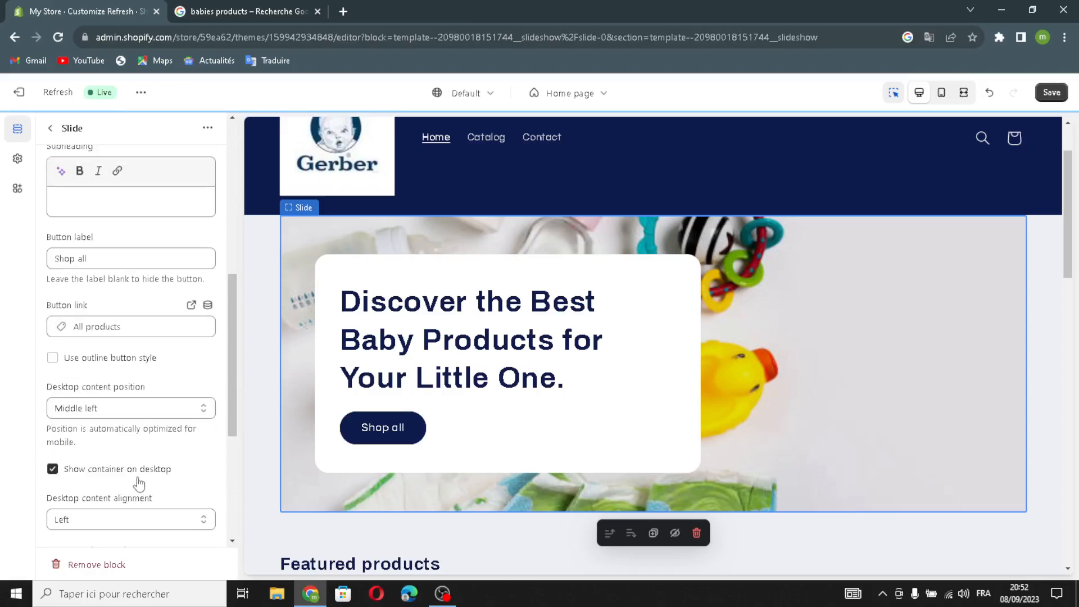
pyautogui.scroll(-3, 139, 482)
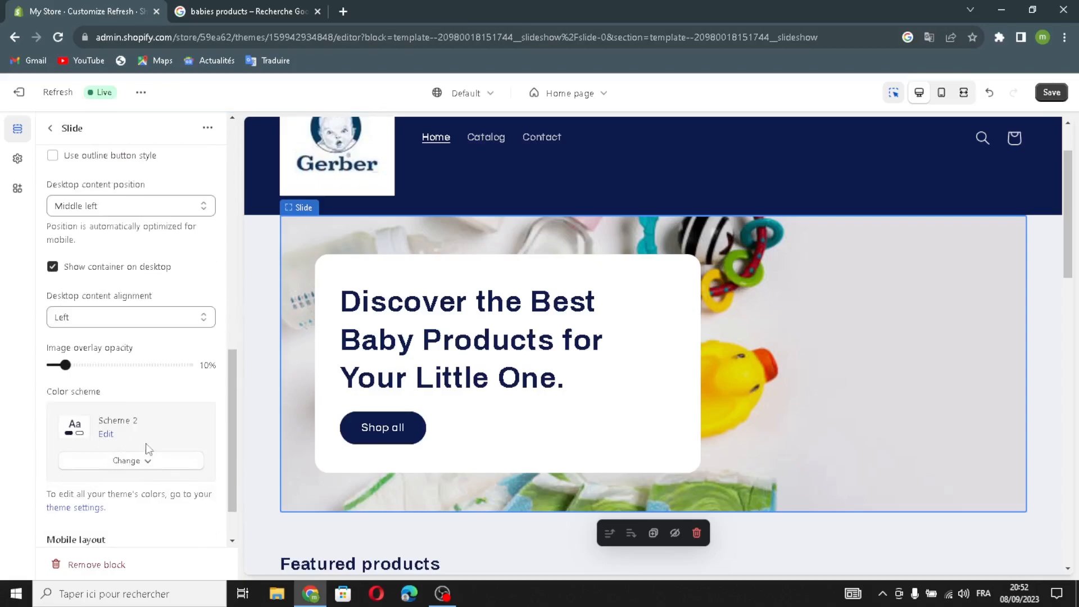
pyautogui.click(60, 318)
pyautogui.click(60, 317)
pyautogui.scroll(-1, 131, 466)
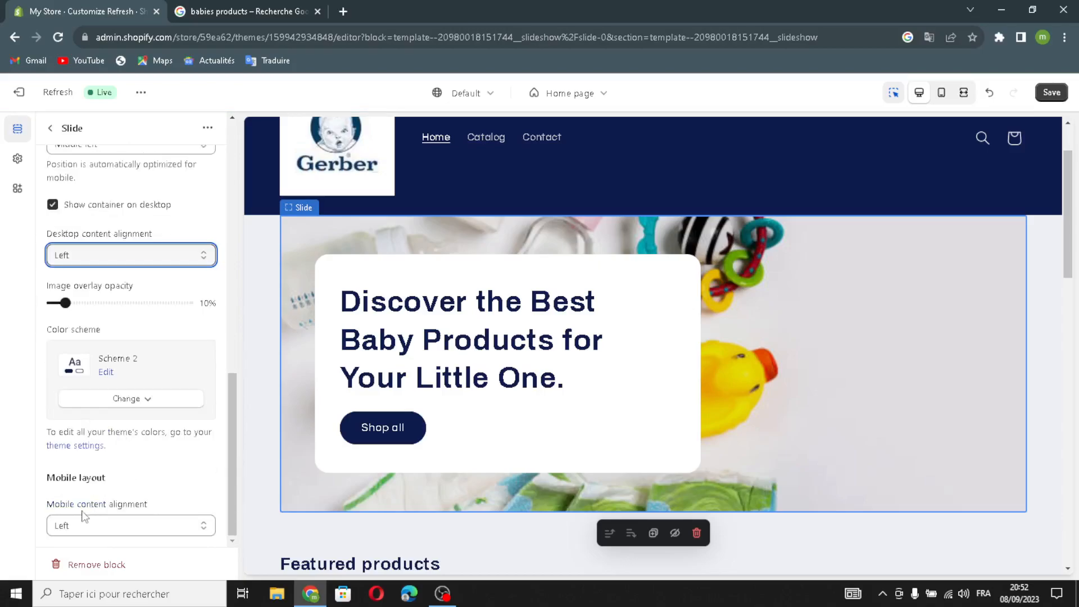
pyautogui.click(50, 128)
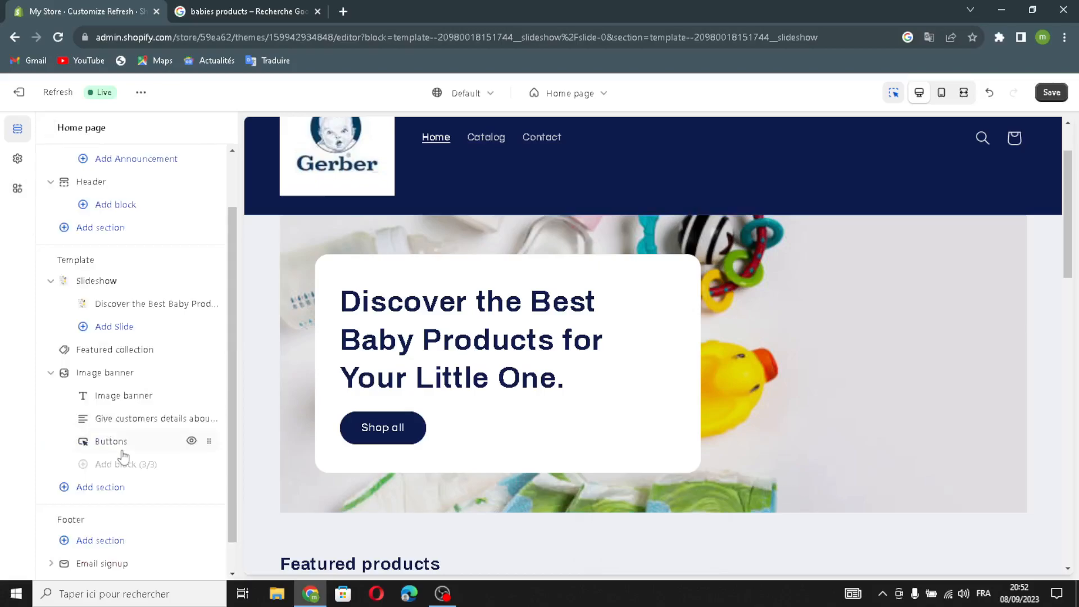
# - Examine the Featured collection section's heading, heading size and product card settings, and return to the section list
pyautogui.click(116, 355)
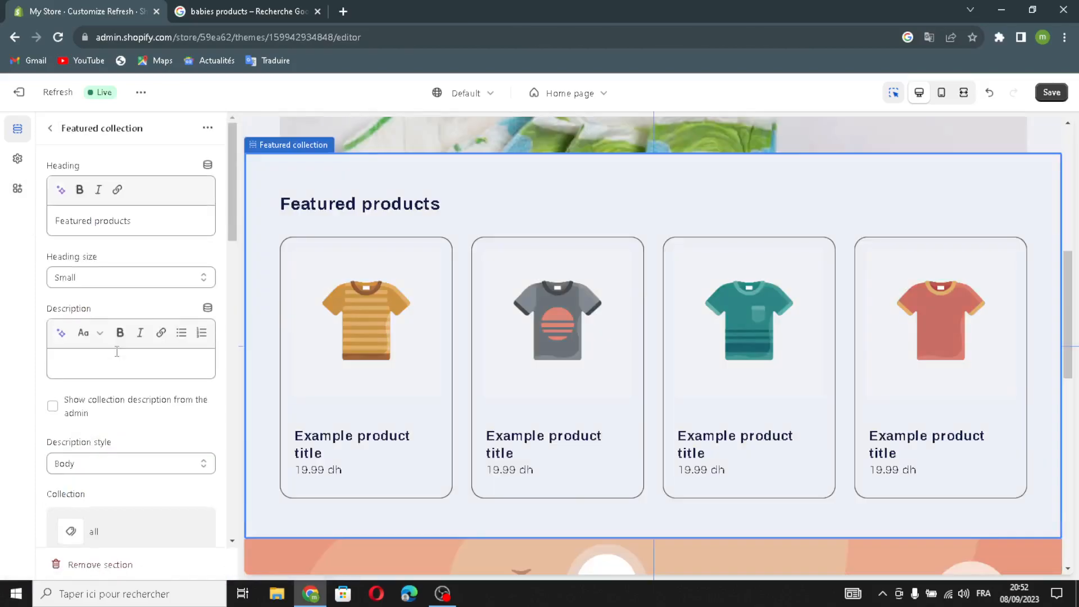
pyautogui.moveTo(135, 219); pyautogui.dragTo(39, 232)
pyautogui.click(147, 213)
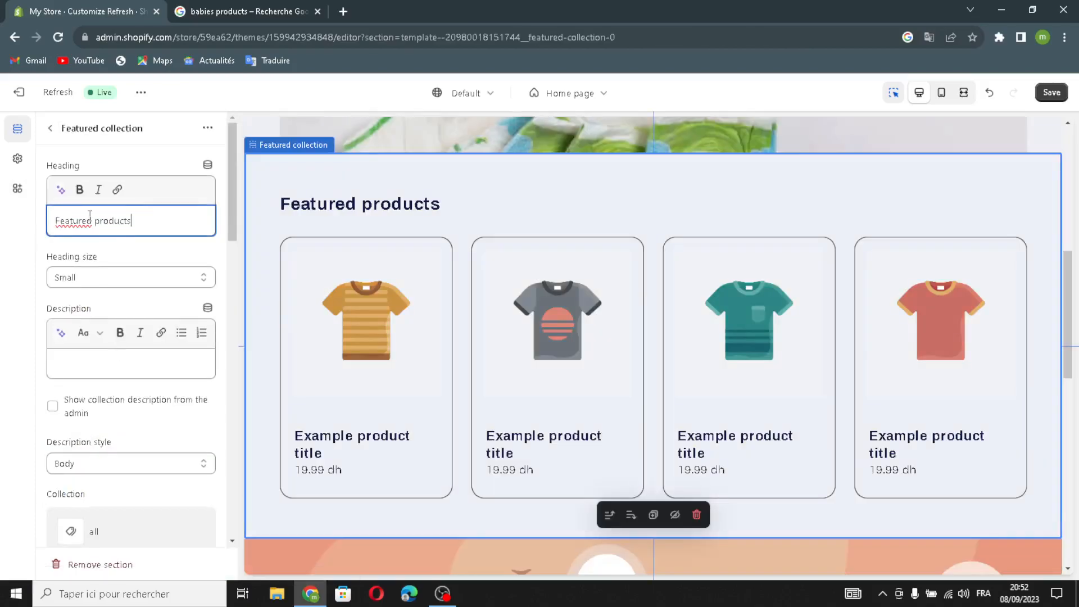
pyautogui.click(60, 191)
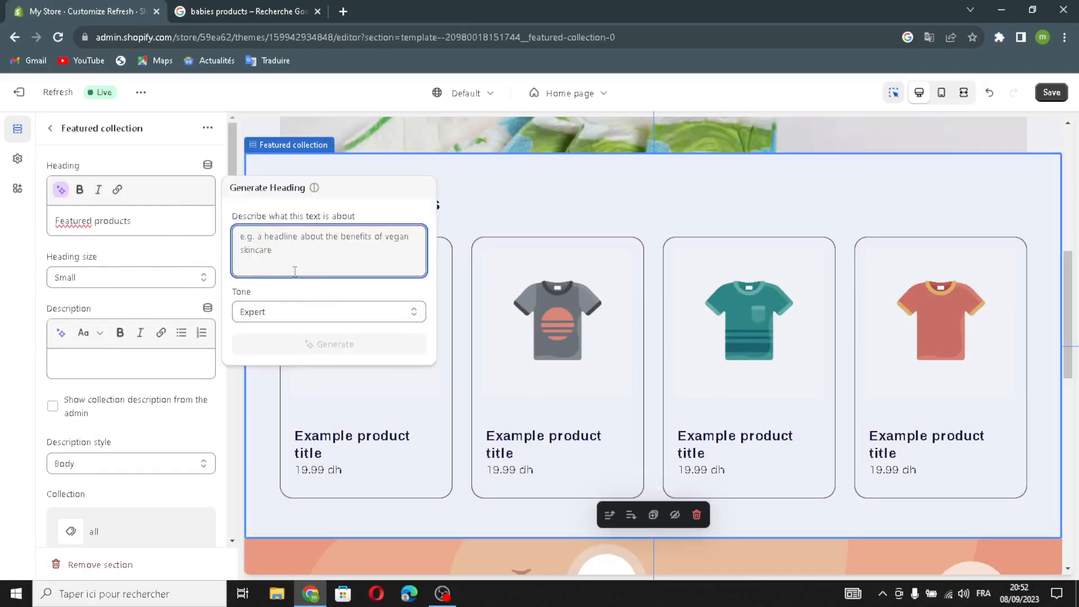
pyautogui.click(22, 267)
pyautogui.click(78, 277)
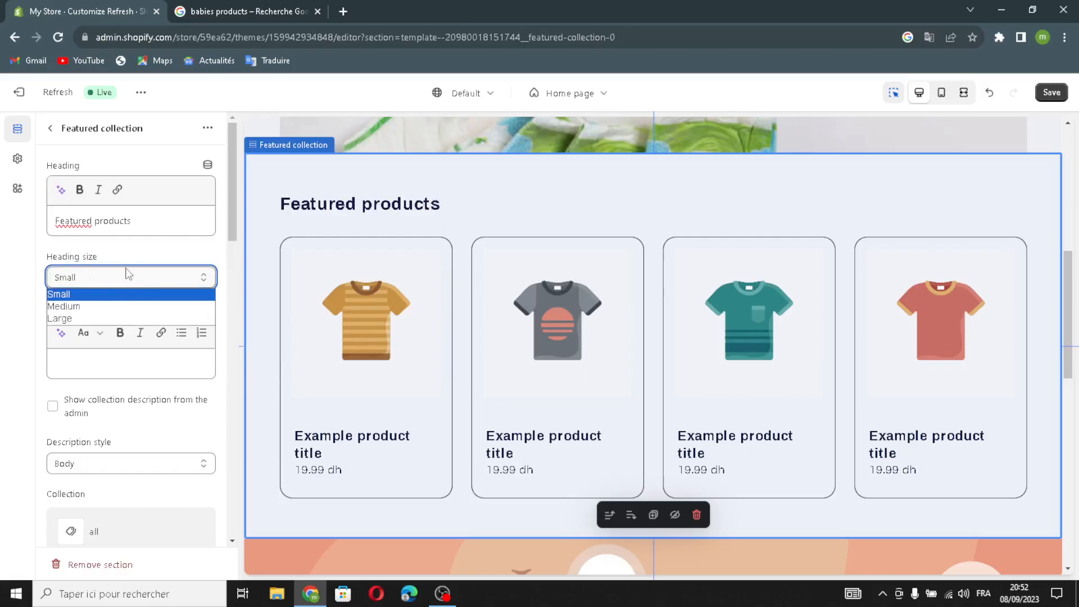
pyautogui.click(84, 278)
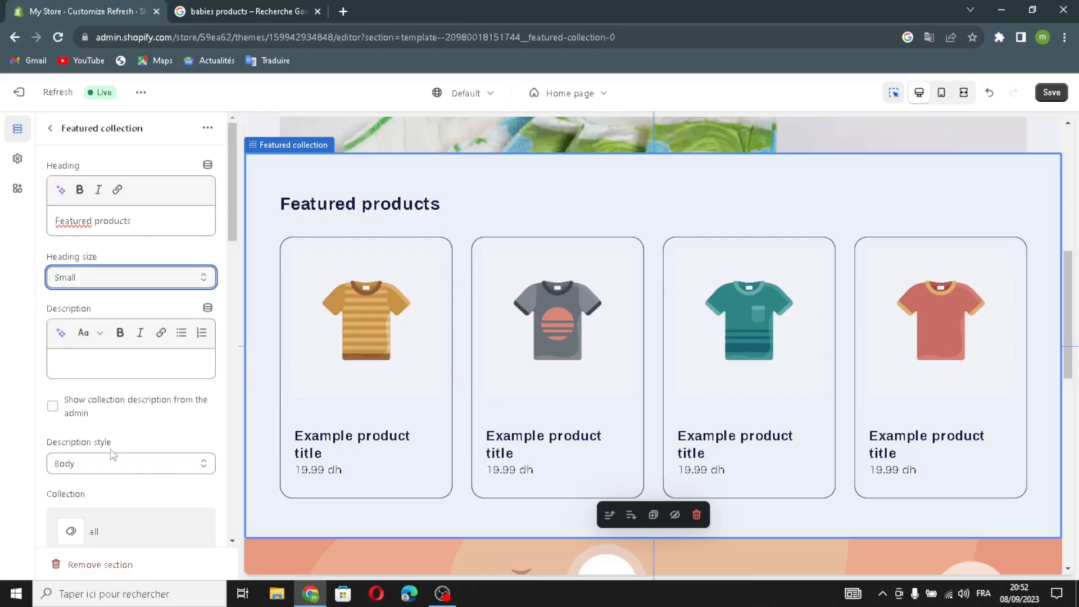
pyautogui.scroll(-5, 113, 454)
pyautogui.scroll(-12, 121, 444)
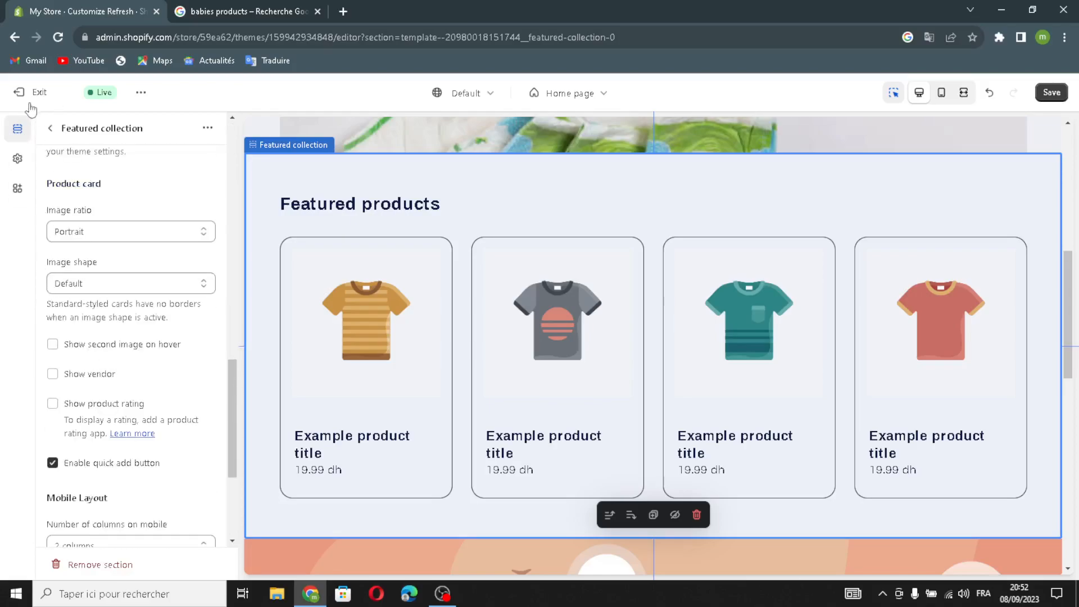
pyautogui.click(50, 128)
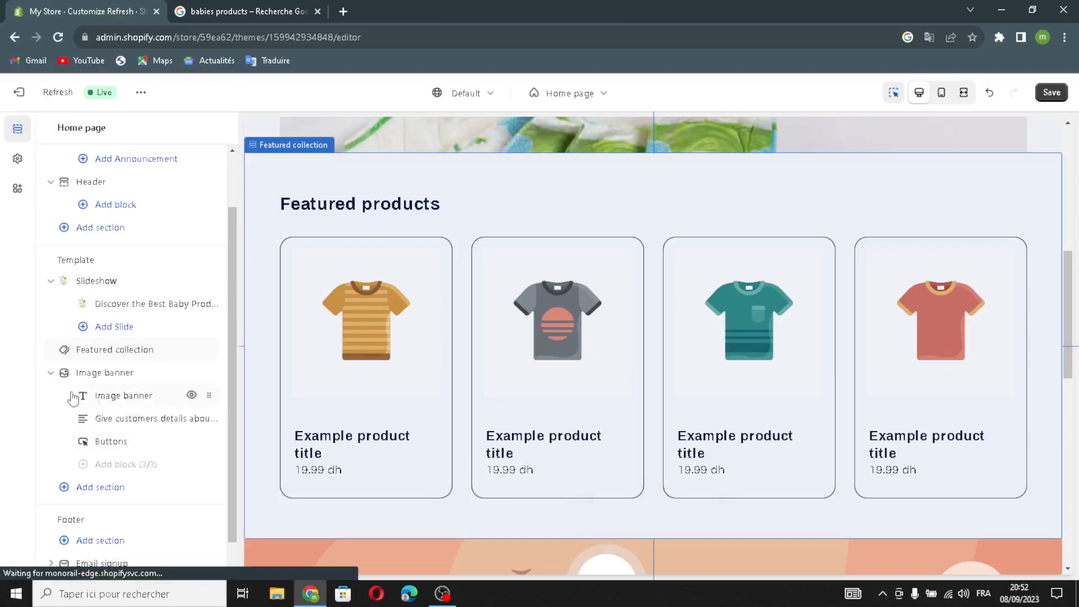
# - Upload the photo of the basket of baby products from the image search results as the image banner's first image
pyautogui.click(104, 373)
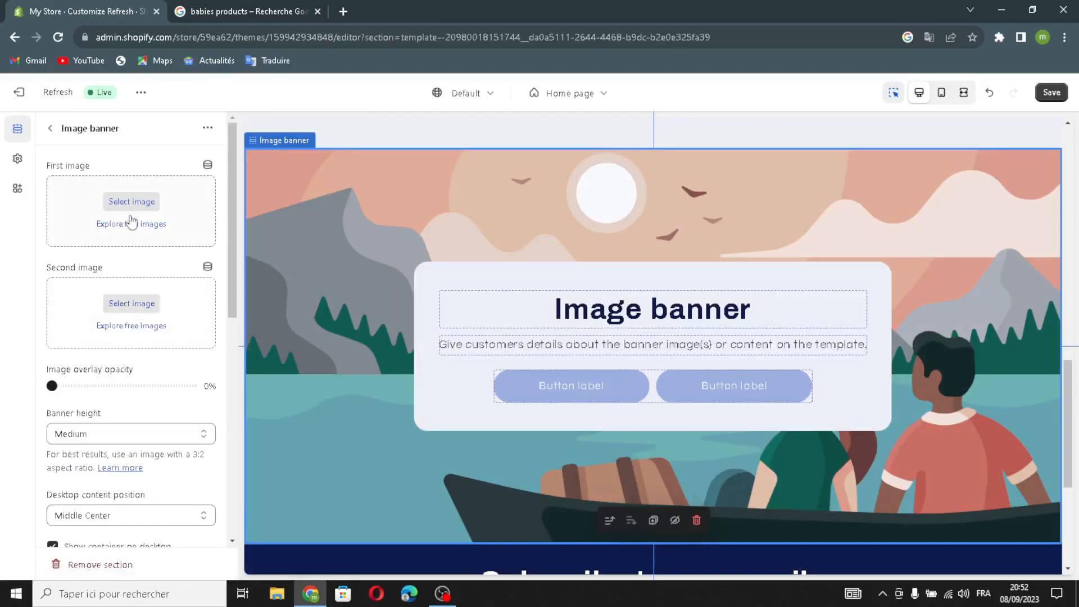
pyautogui.click(141, 202)
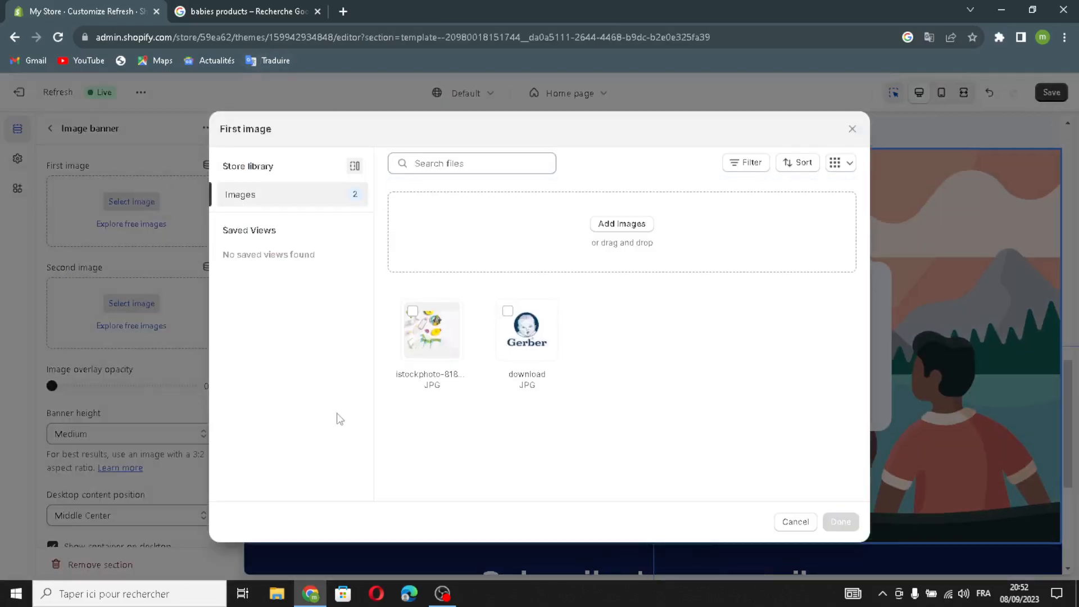
pyautogui.click(256, 11)
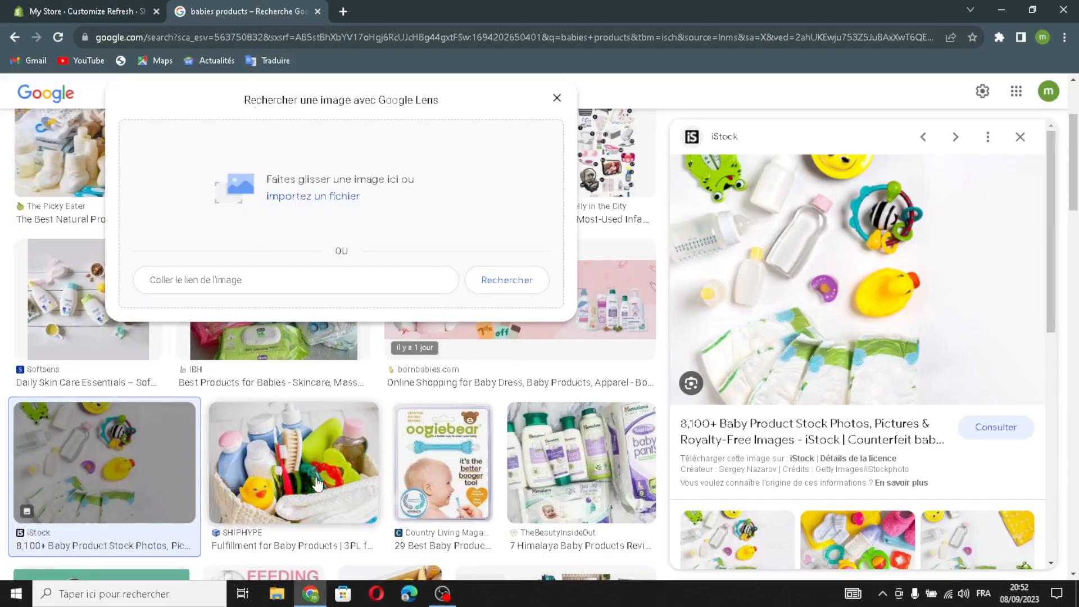
pyautogui.moveTo(301, 493); pyautogui.dragTo(296, 461)
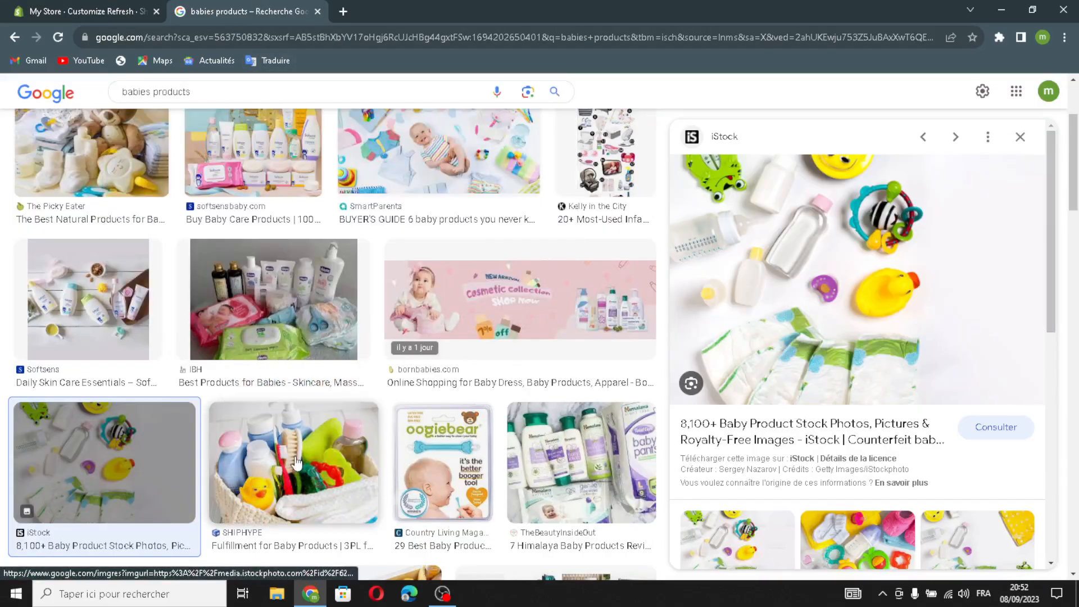
pyautogui.click(296, 460)
pyautogui.moveTo(296, 461); pyautogui.dragTo(537, 288)
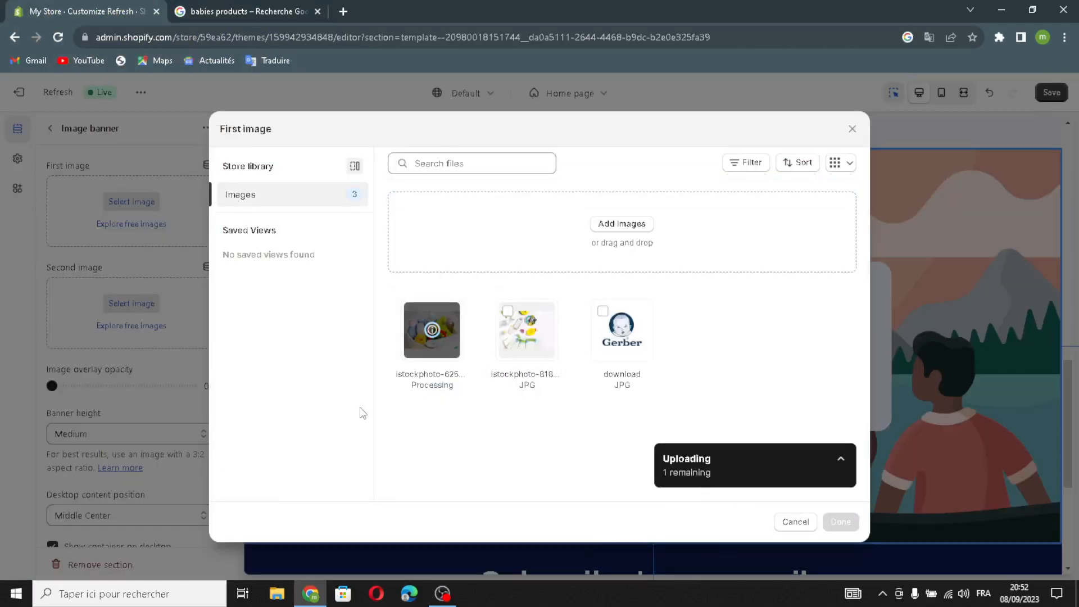
pyautogui.click(839, 521)
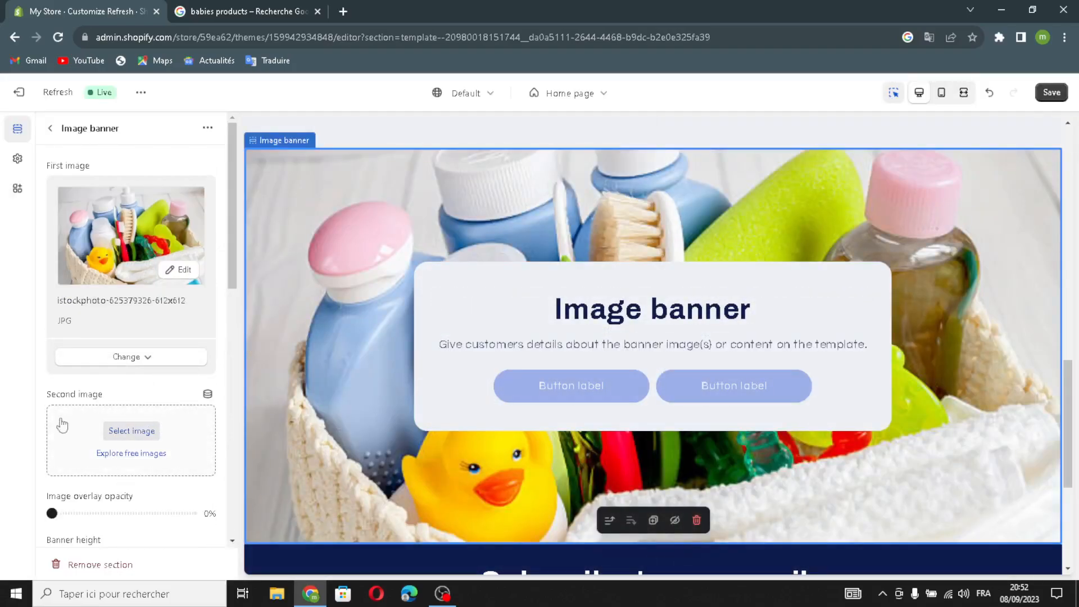
# - Set the image banner's overlay opacity to 40% and return to the section list
pyautogui.scroll(-2, 90, 448)
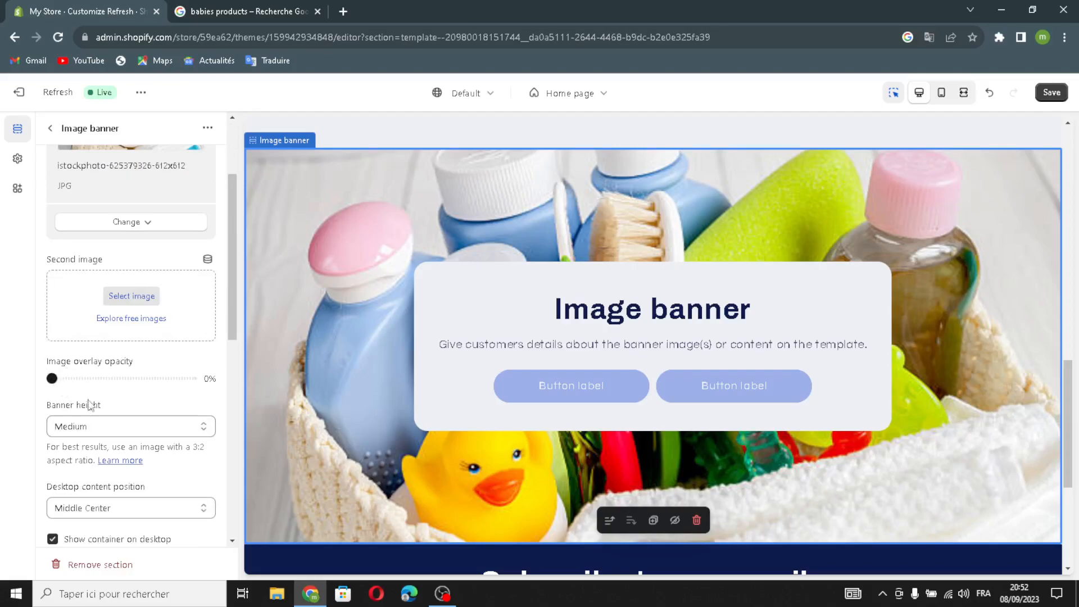
pyautogui.moveTo(49, 377); pyautogui.dragTo(106, 378)
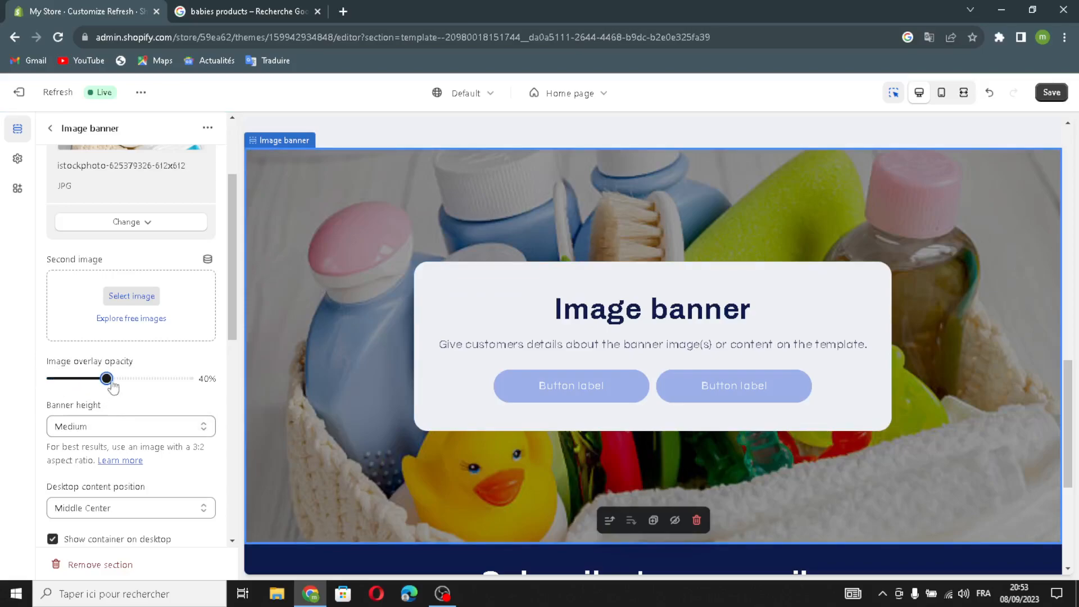
pyautogui.scroll(-4, 125, 406)
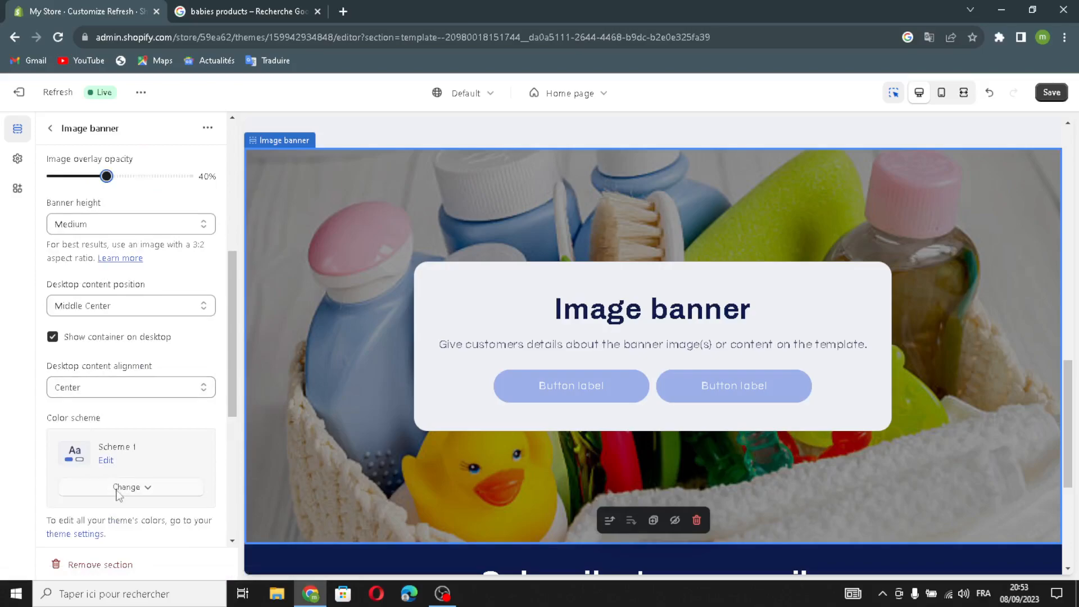
pyautogui.scroll(-3, 74, 381)
pyautogui.scroll(-4, 90, 471)
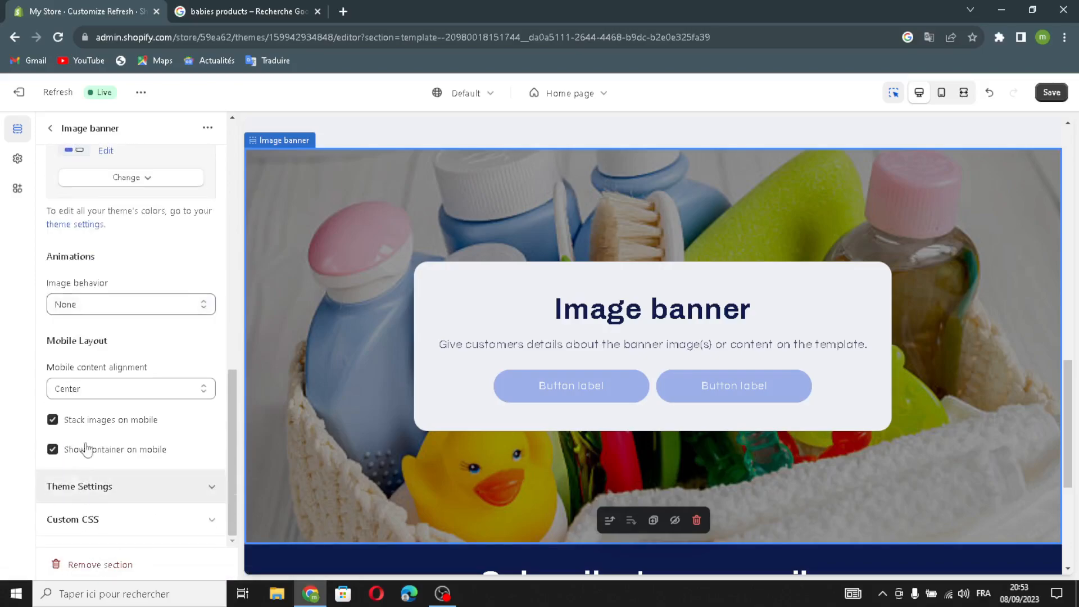
pyautogui.click(51, 130)
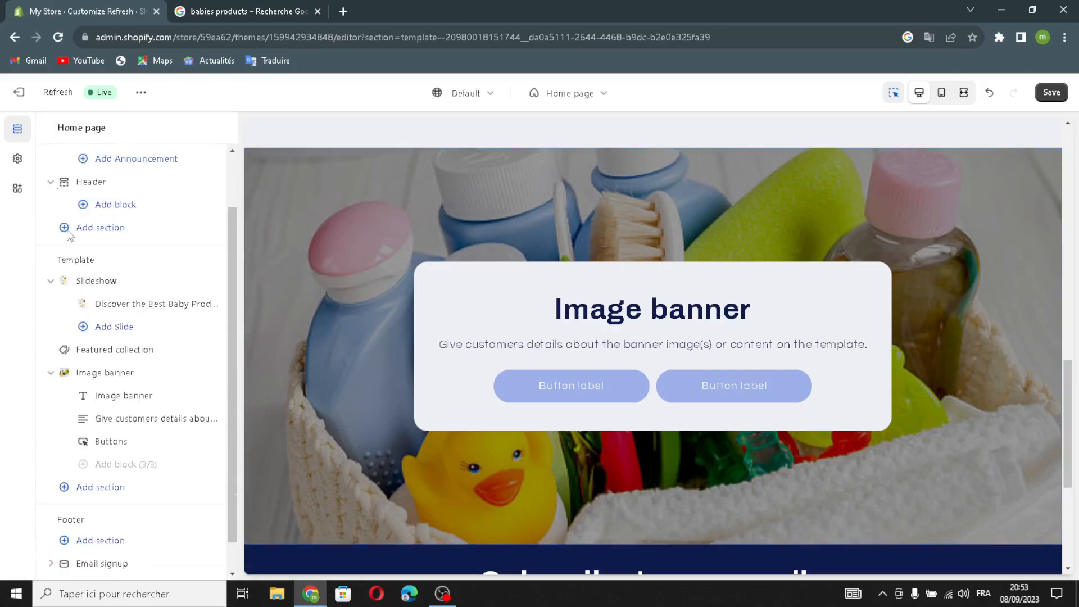
# - Examine the label and link settings of the image banner's two buttons, and return to the section list
pyautogui.scroll(-1, 107, 450)
pyautogui.click(112, 408)
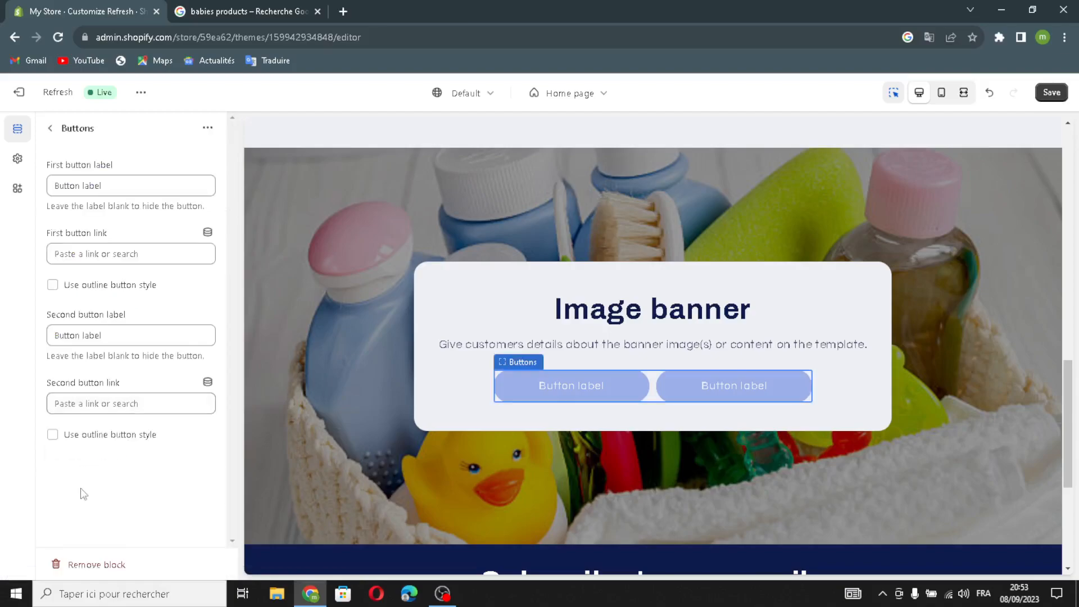
pyautogui.click(118, 337)
pyautogui.moveTo(118, 339); pyautogui.dragTo(177, 339)
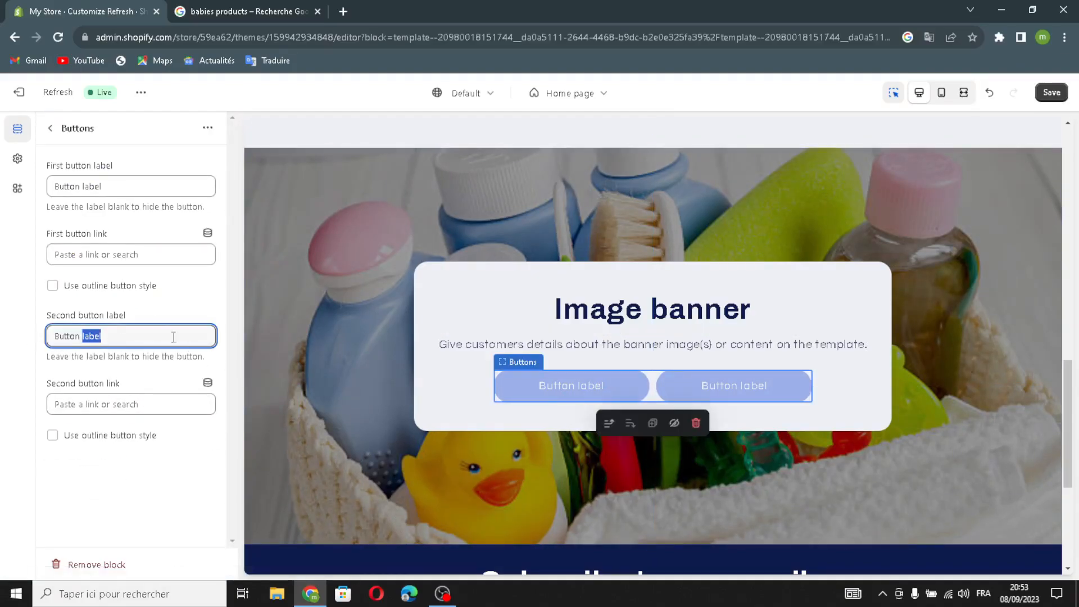
pyautogui.click(118, 188)
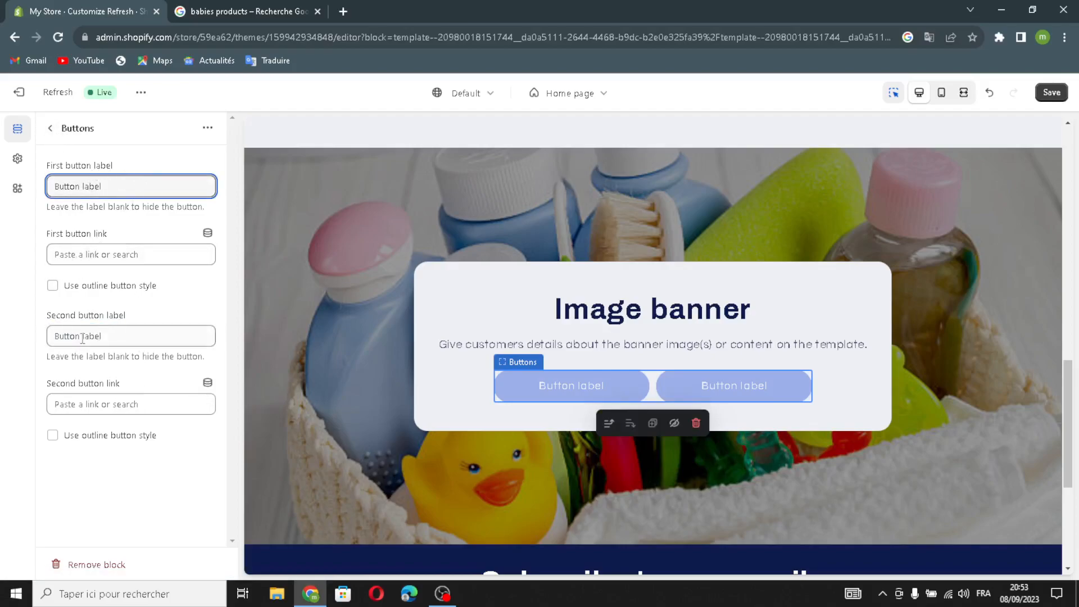
pyautogui.click(148, 338)
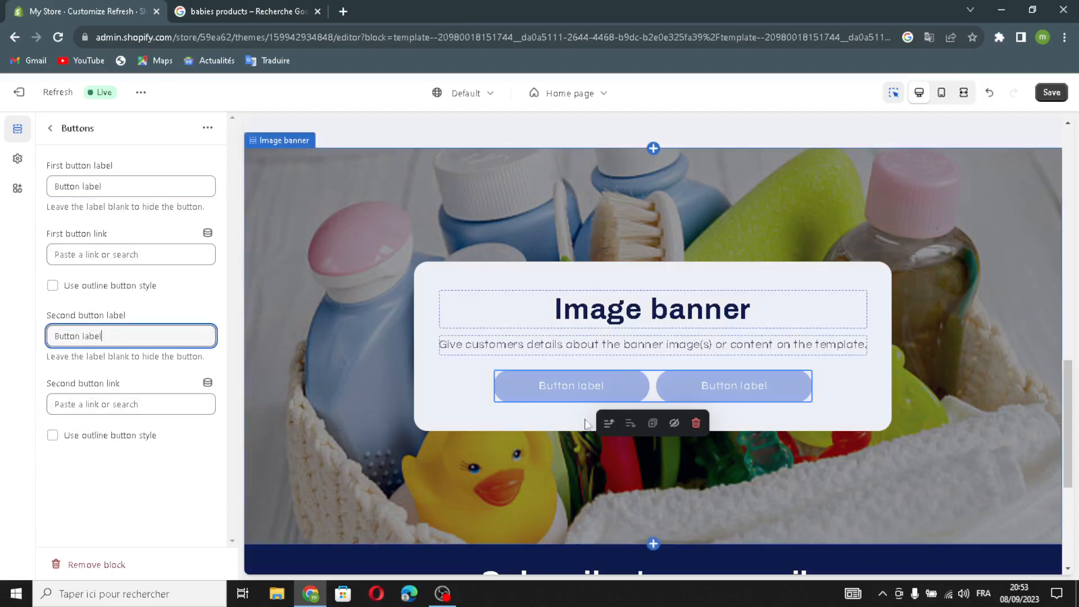
pyautogui.click(50, 129)
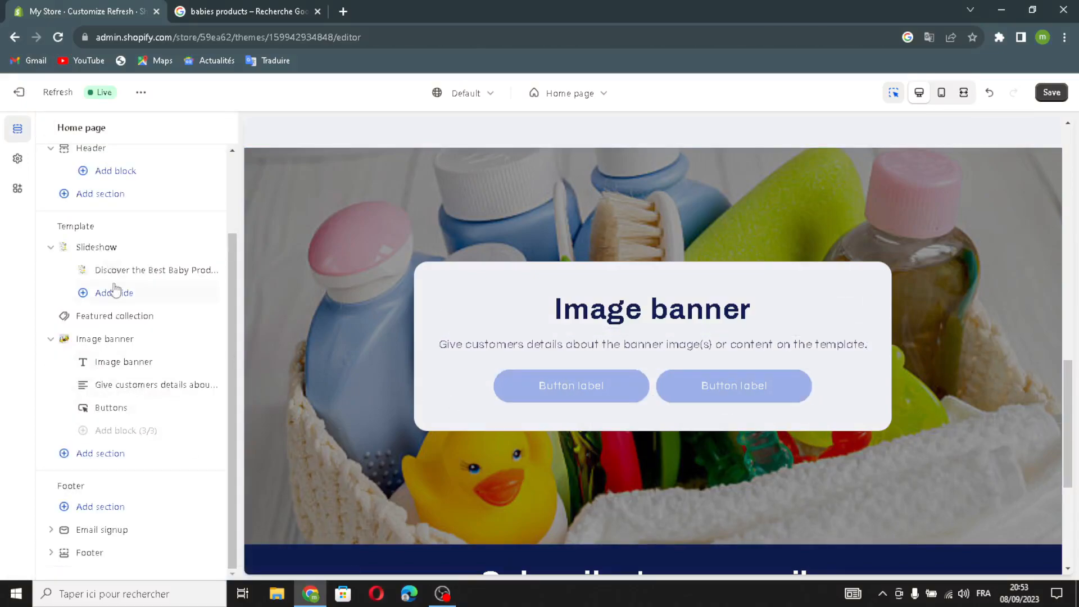
# - Review the settings of the footer's Email signup section and its Email form block
pyautogui.click(80, 529)
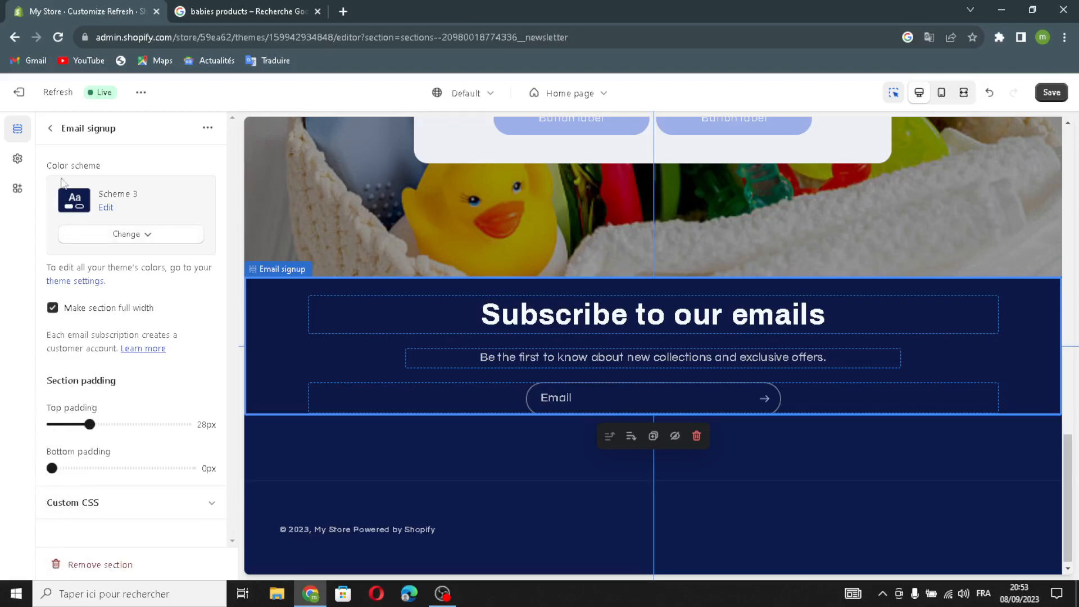
pyautogui.click(49, 130)
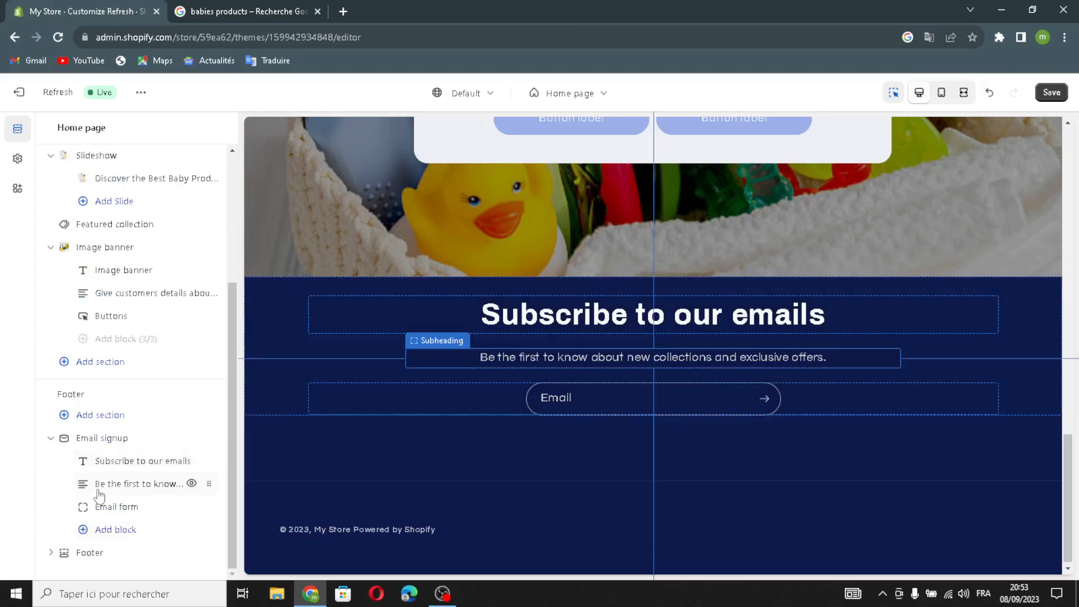
pyautogui.click(126, 506)
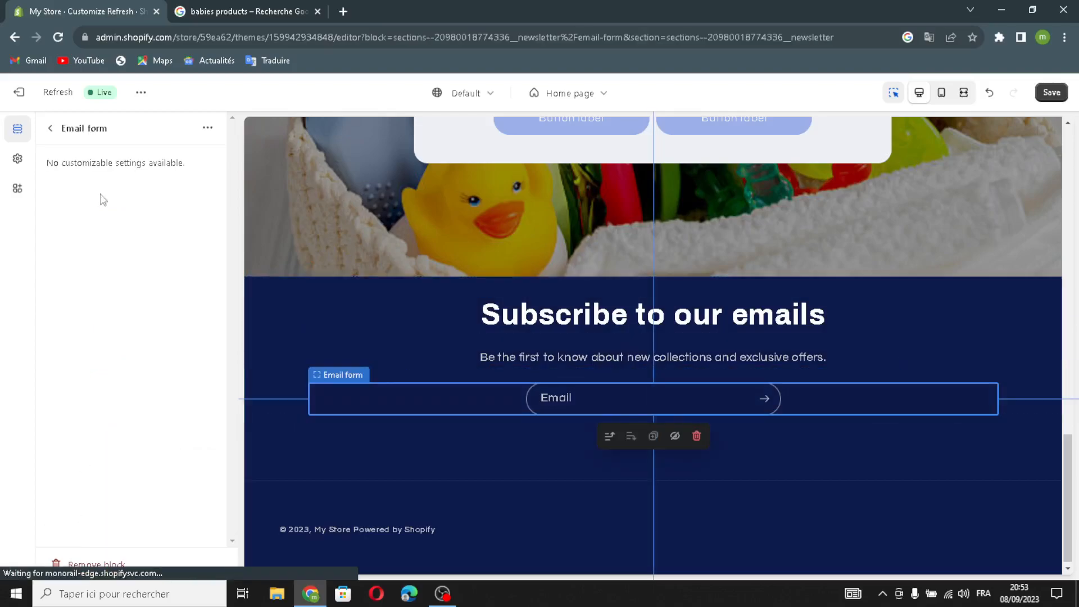
pyautogui.click(51, 130)
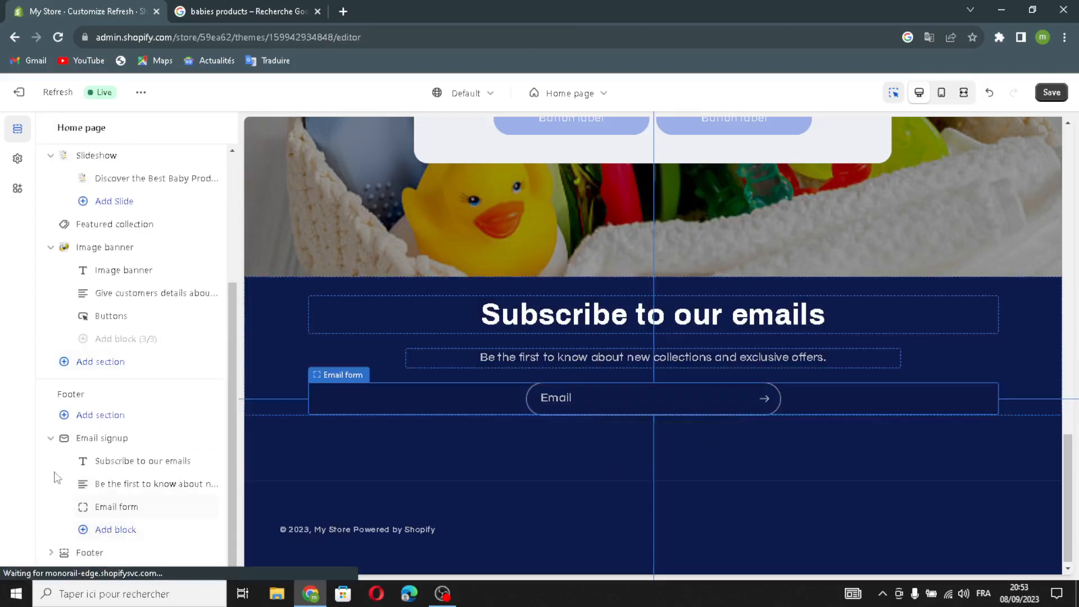
# - Look through the theme settings, including Logo, Colors, Buttons, Animations, Variant pills, Inputs and Product cards
pyautogui.click(16, 160)
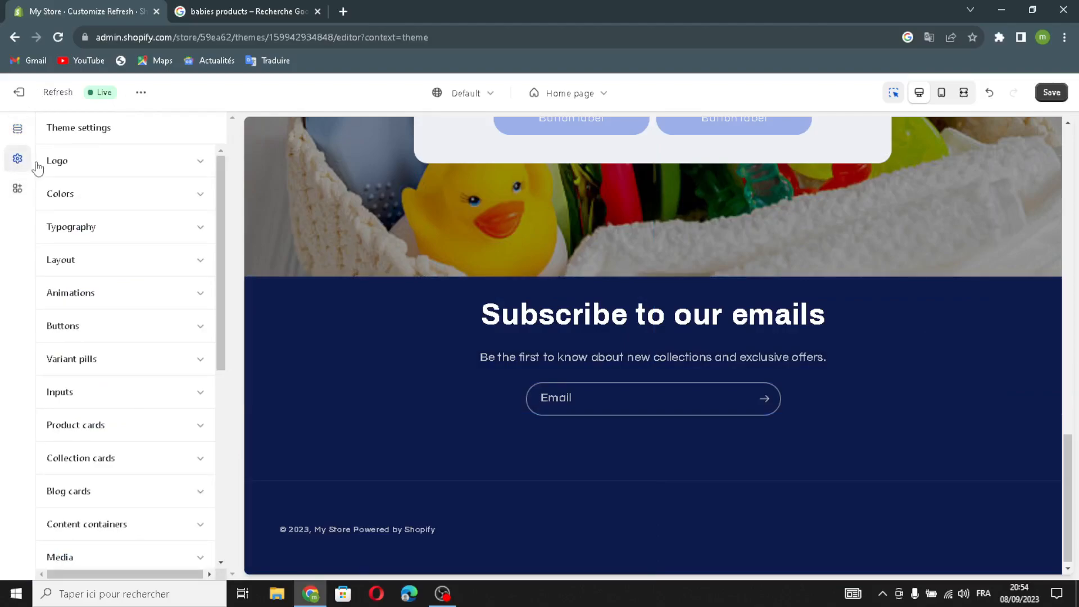
pyautogui.click(116, 167)
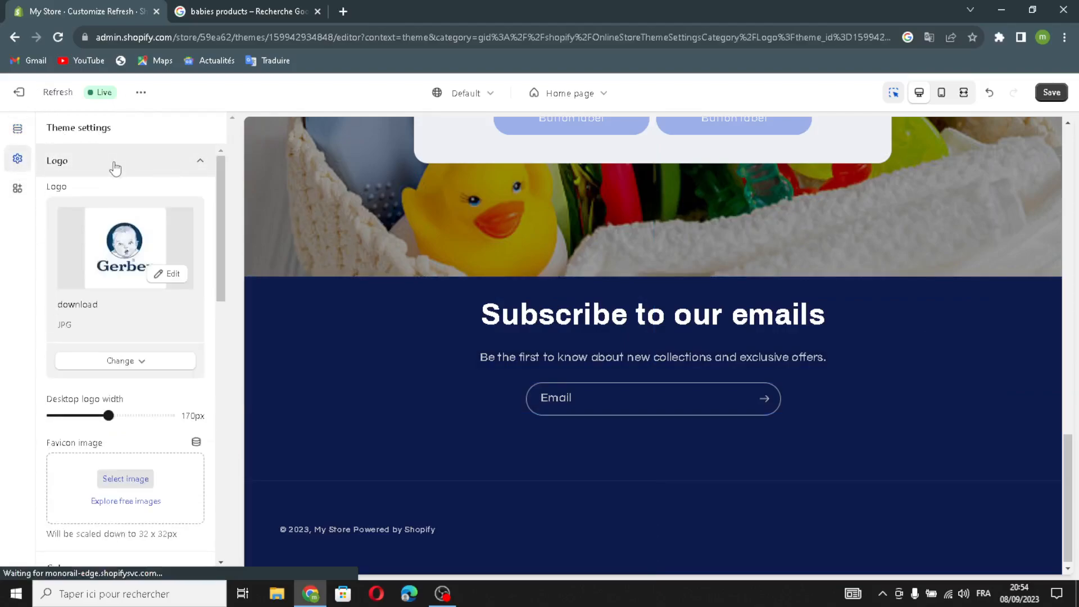
pyautogui.click(113, 166)
pyautogui.click(111, 200)
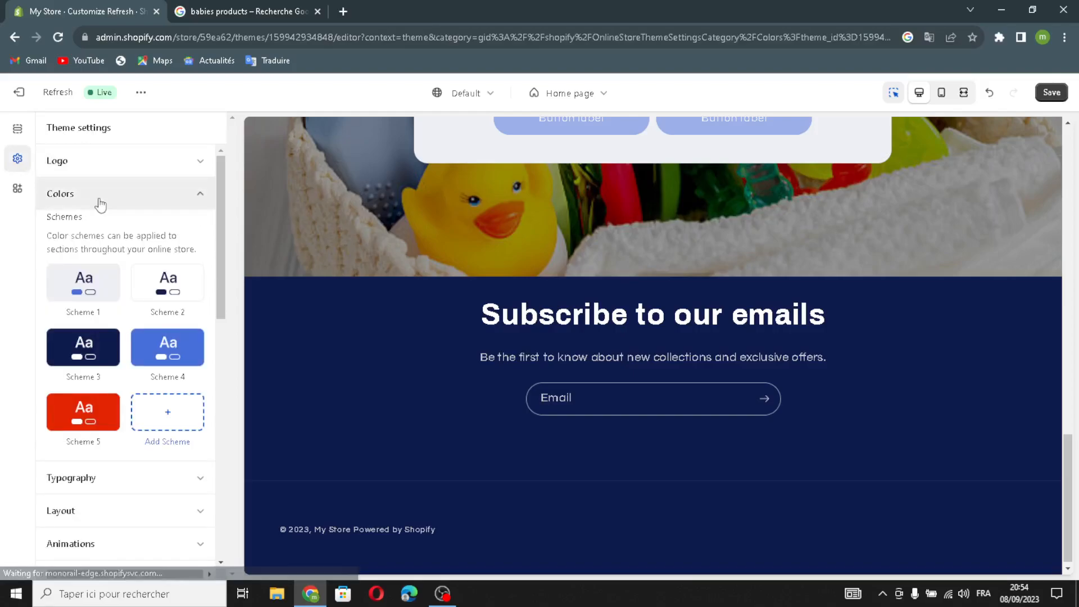
pyautogui.click(97, 203)
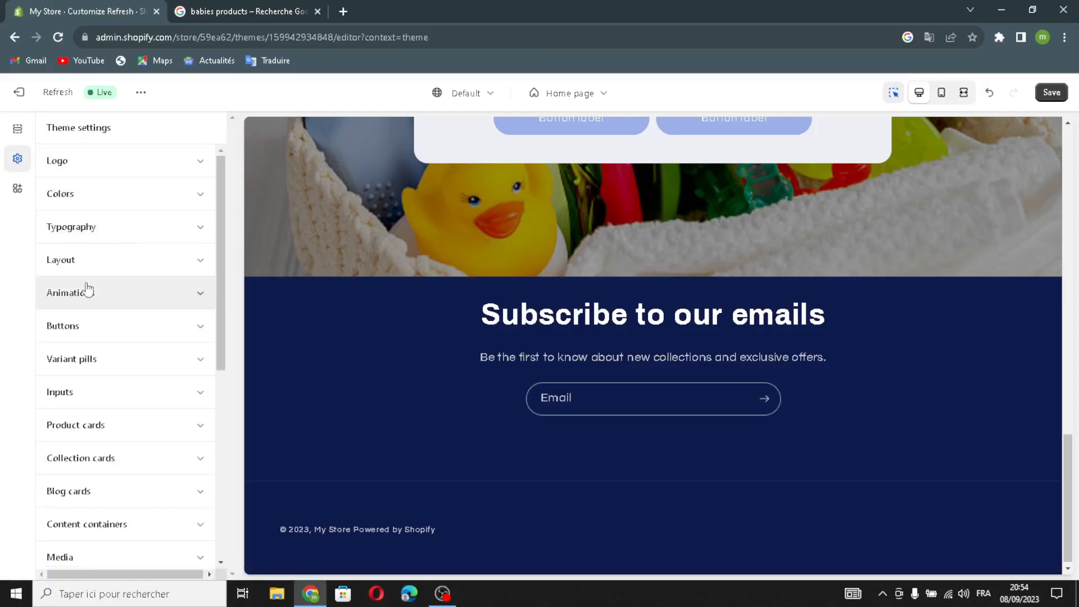
pyautogui.click(127, 340)
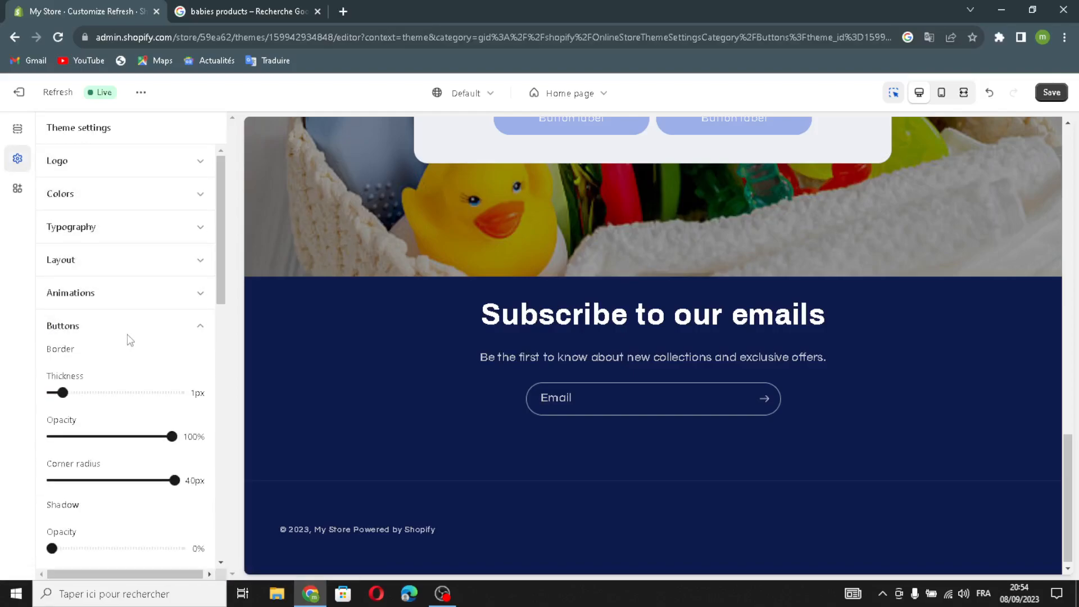
pyautogui.click(131, 327)
pyautogui.click(135, 298)
pyautogui.click(135, 298)
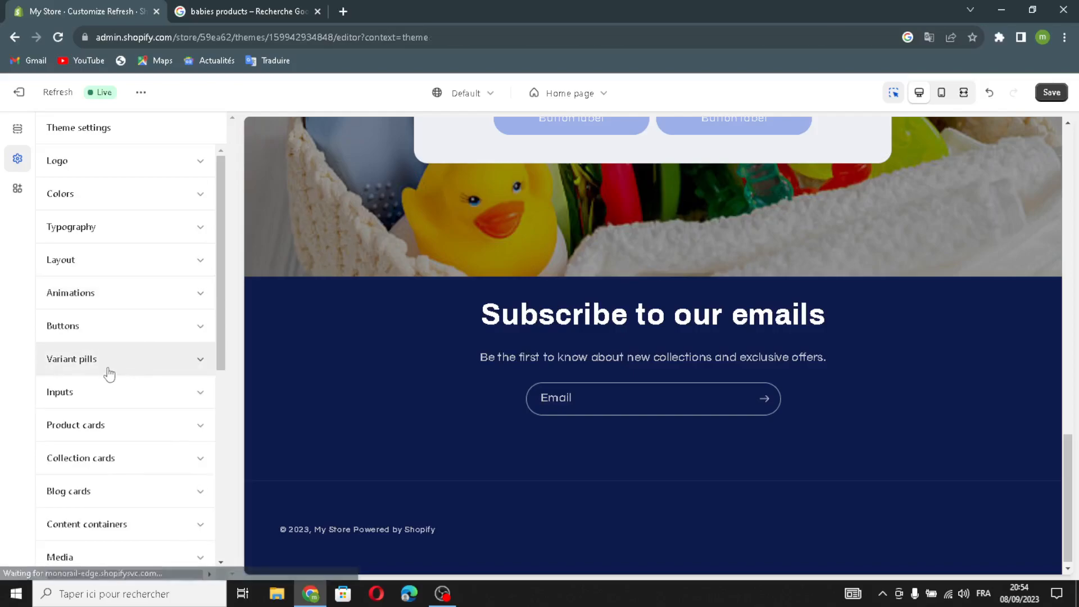
pyautogui.click(116, 368)
pyautogui.click(114, 371)
pyautogui.click(108, 392)
pyautogui.click(104, 396)
pyautogui.click(131, 432)
pyautogui.click(133, 433)
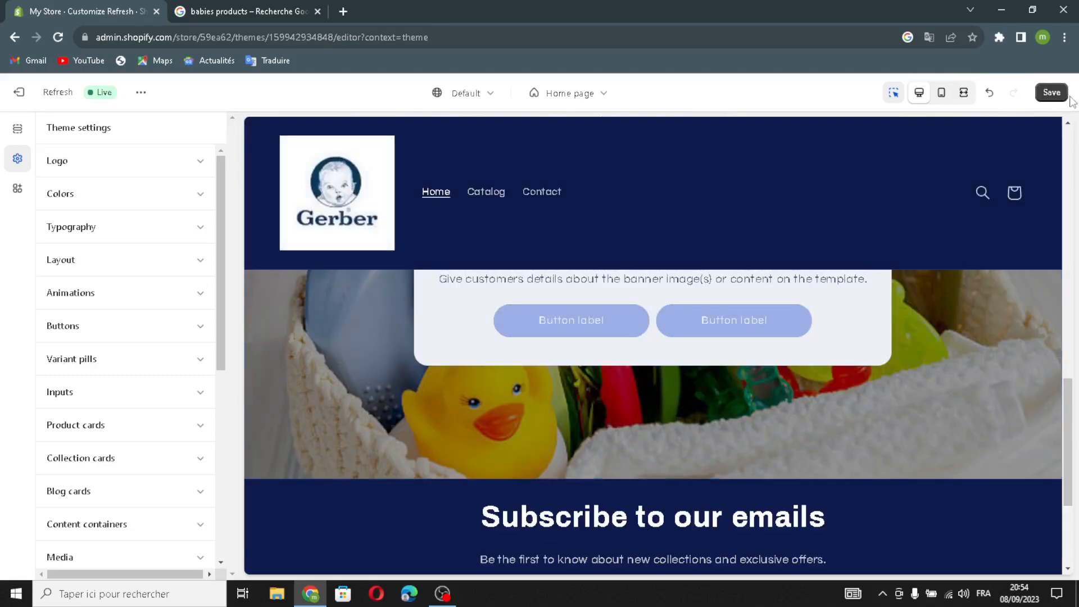
# - Save the theme customizations and exit the editor to the admin's Home page
pyautogui.click(1051, 94)
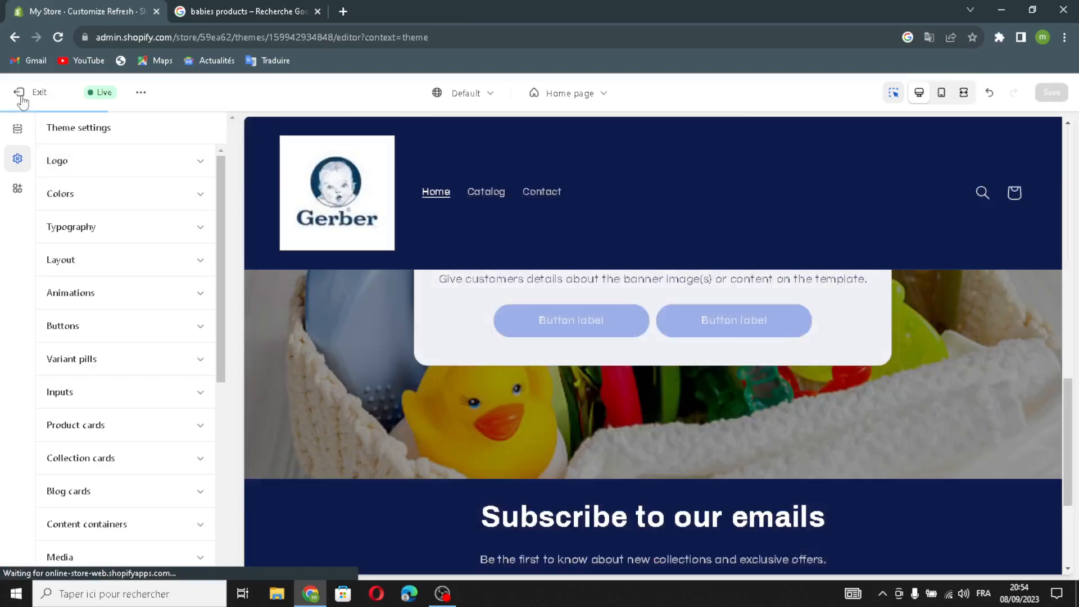
pyautogui.click(21, 94)
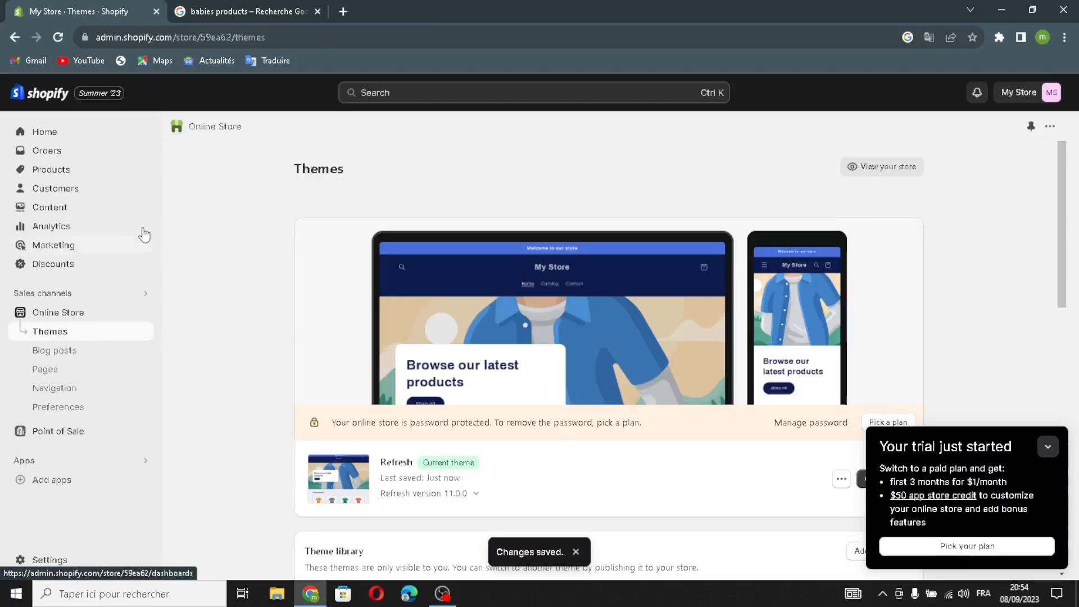
pyautogui.click(45, 134)
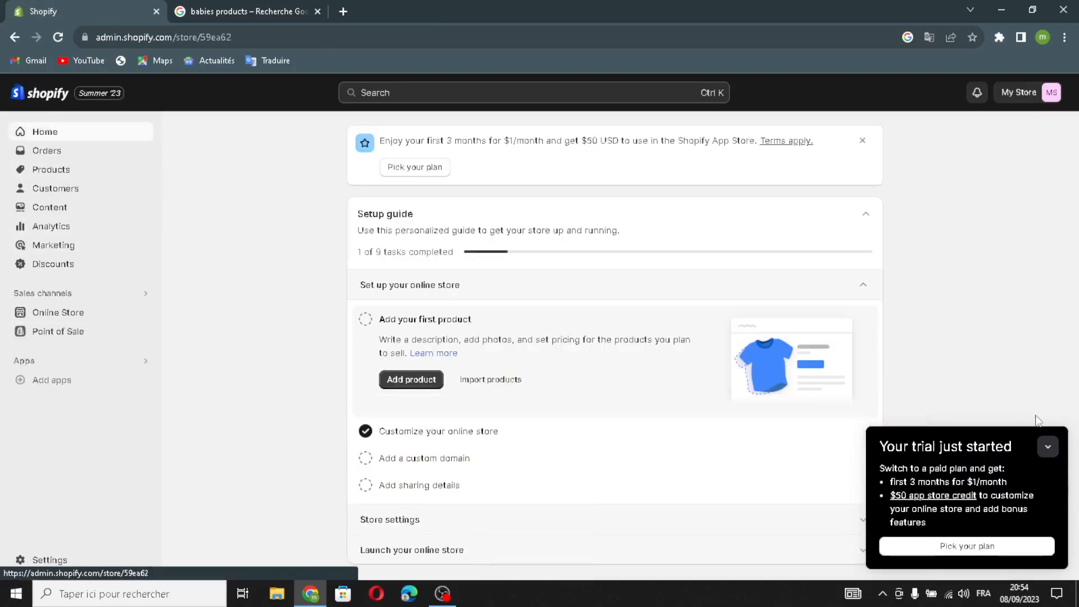
# - Mark the setup guide tasks for adding the first product, a custom domain and sharing details as done
pyautogui.click(365, 319)
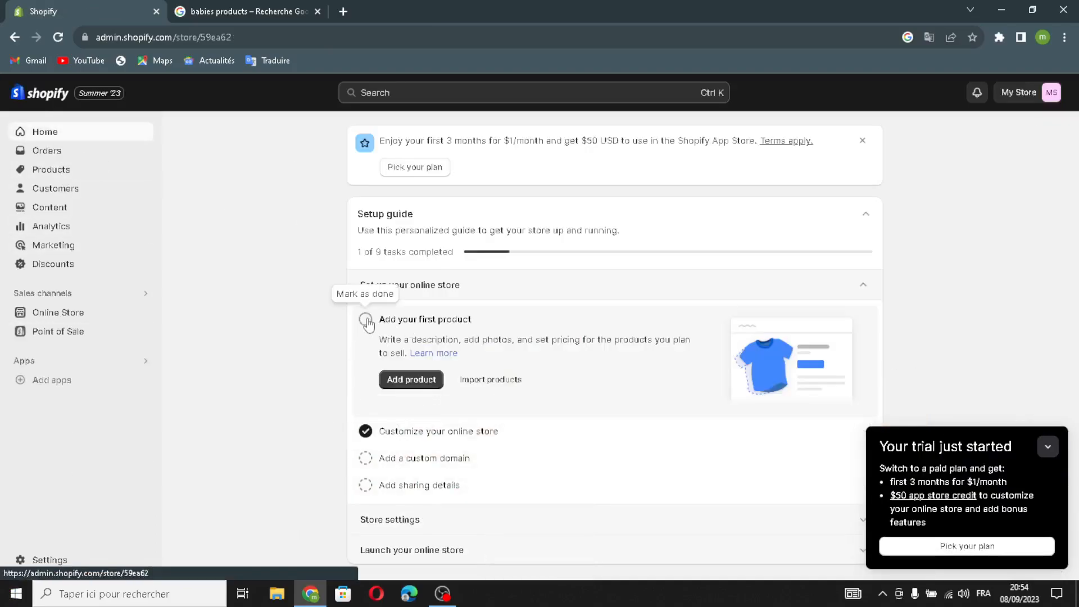
pyautogui.click(365, 458)
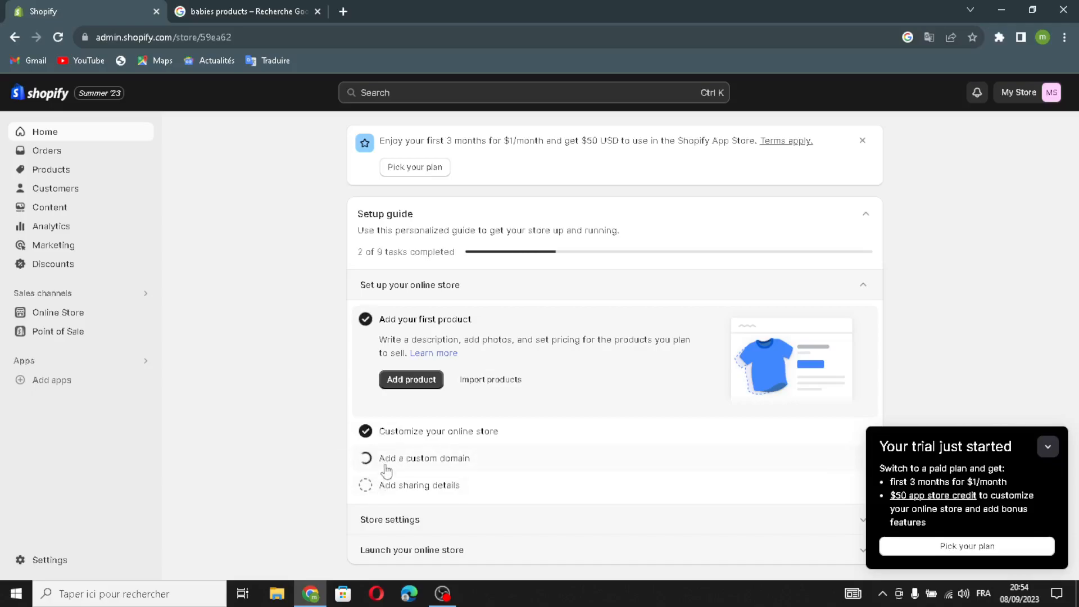
pyautogui.click(381, 484)
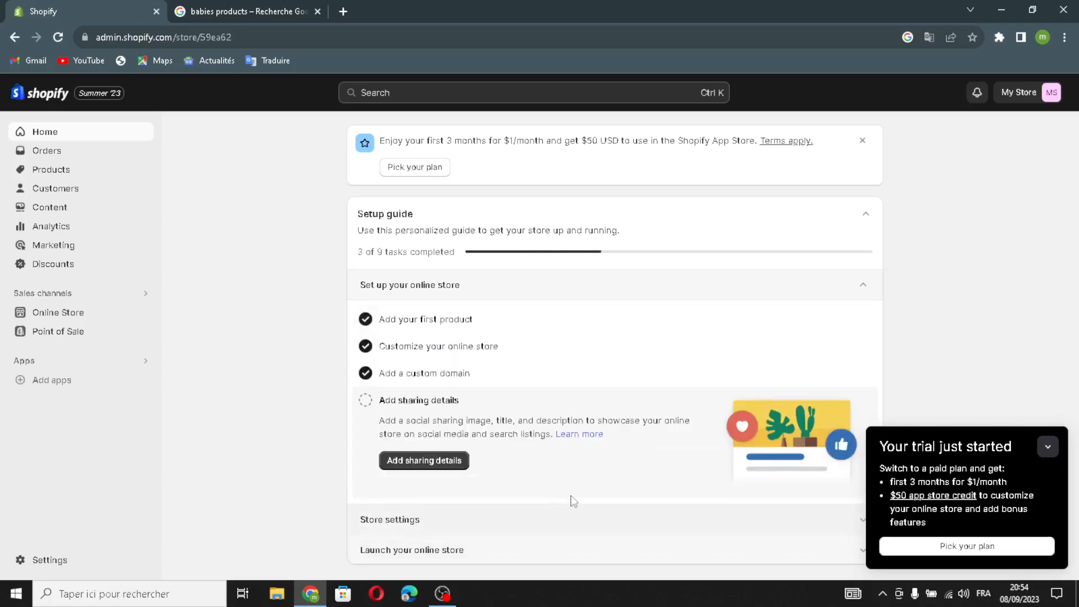
pyautogui.click(365, 400)
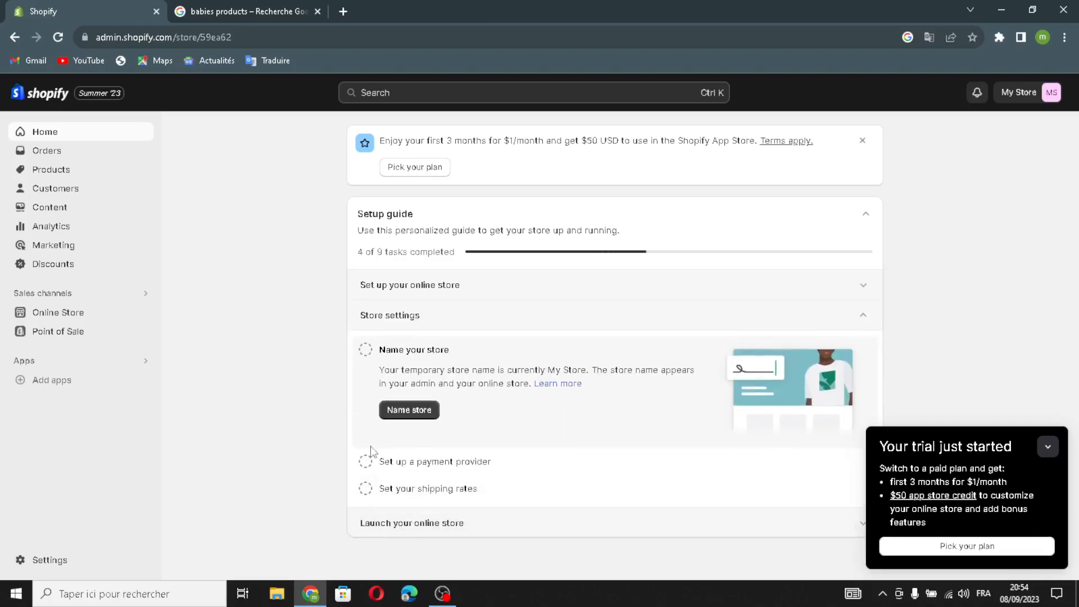
# - Name the store "TinyTots Emporium" in the store details, save it and return to the setup guide
pyautogui.click(407, 415)
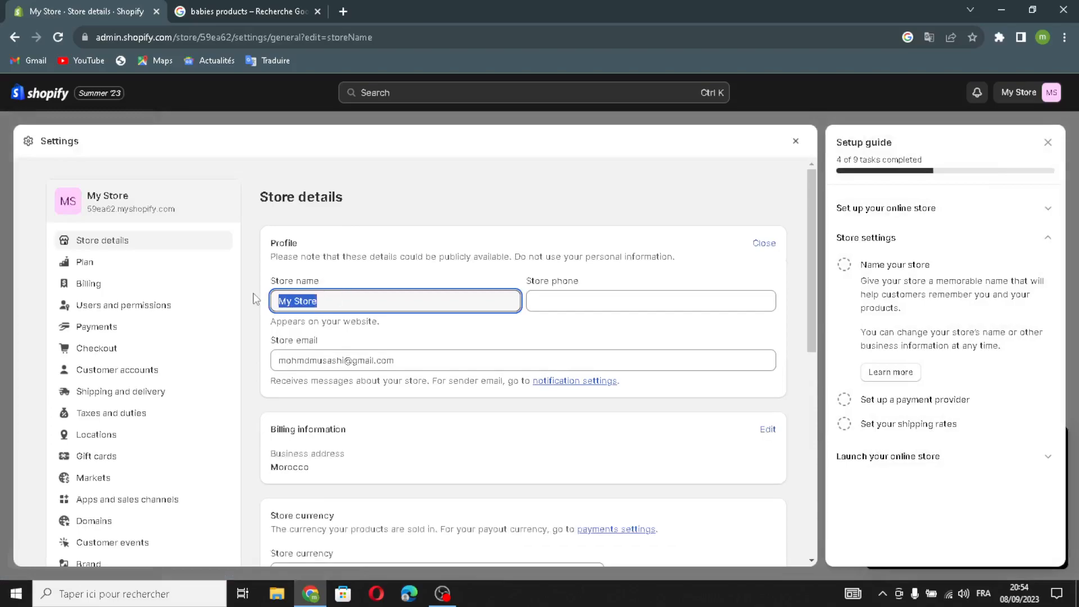
pyautogui.write('TinyTots Emporium')
pyautogui.click(572, 295)
pyautogui.moveTo(437, 360)
pyautogui.mouseDown()
pyautogui.moveTo(325, 361)
pyautogui.moveTo(440, 355)
pyautogui.mouseUp()
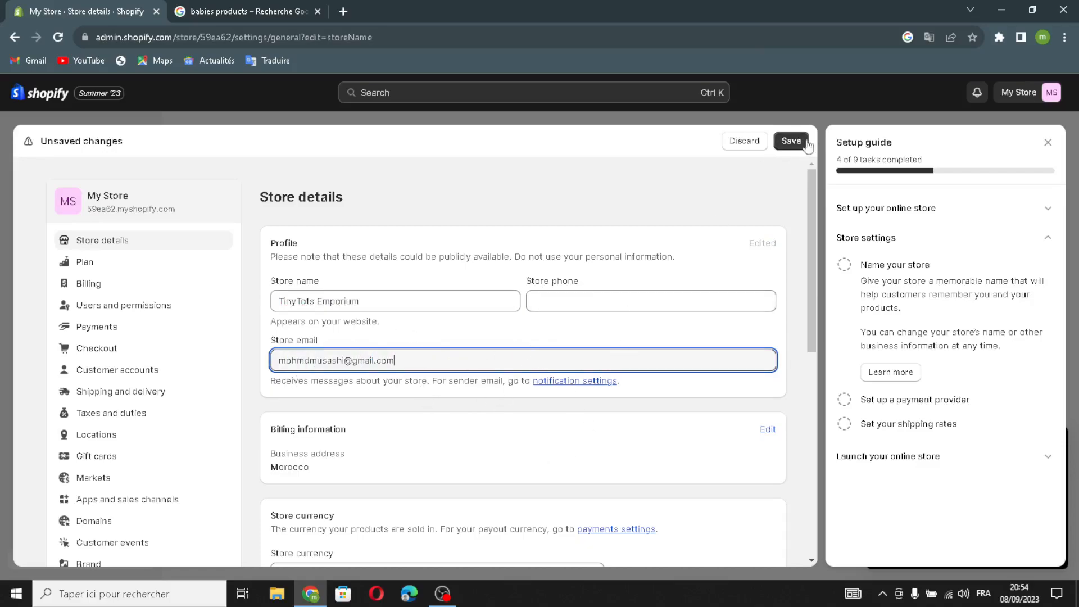
pyautogui.click(787, 144)
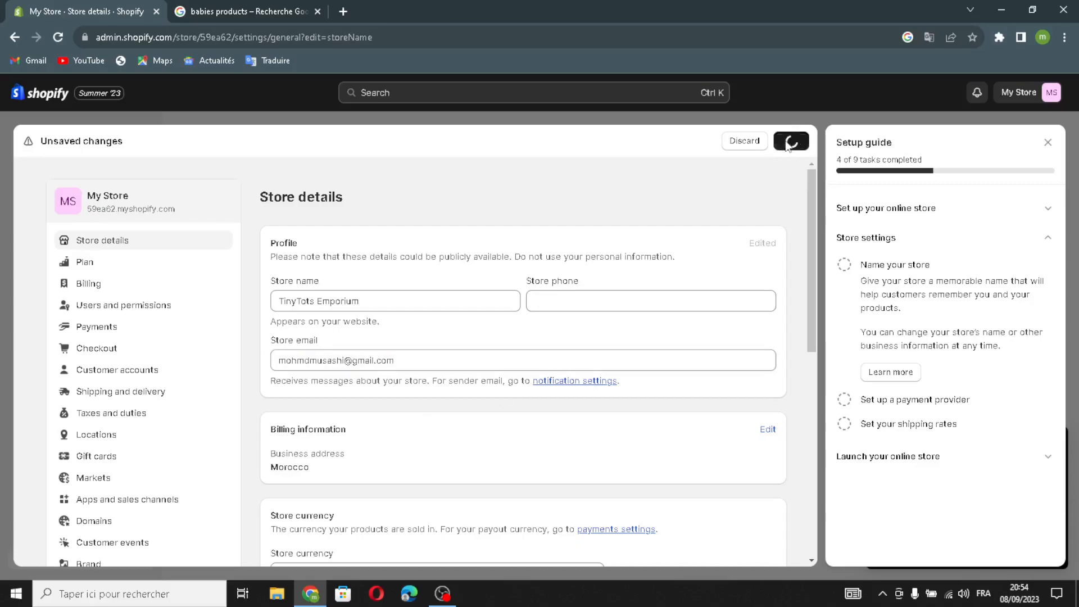
pyautogui.click(1047, 142)
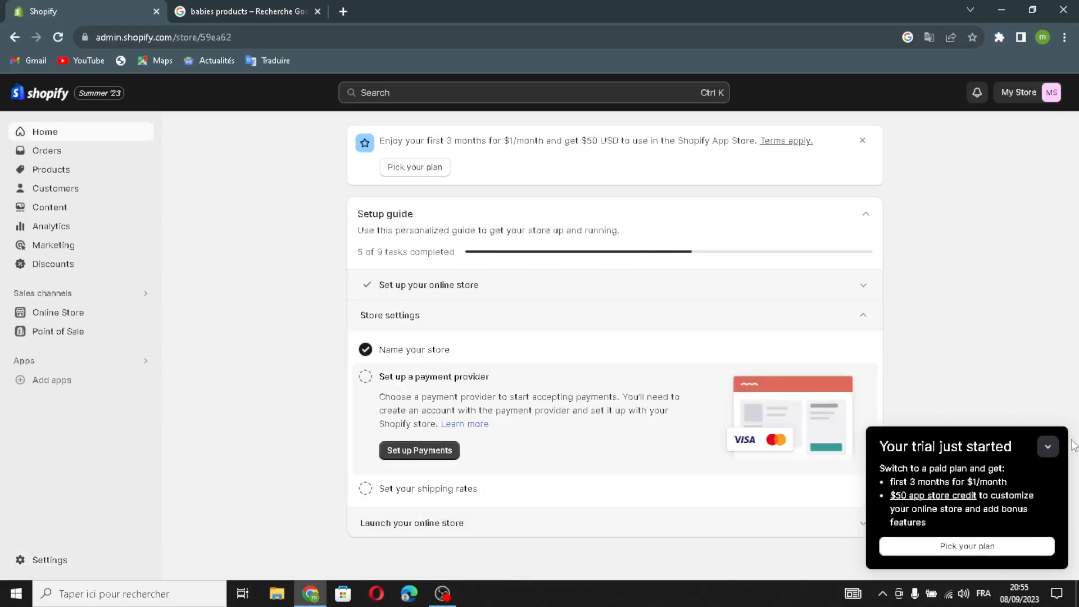
# - Collapse the trial notice and close the "babies products" image search page
pyautogui.click(1048, 448)
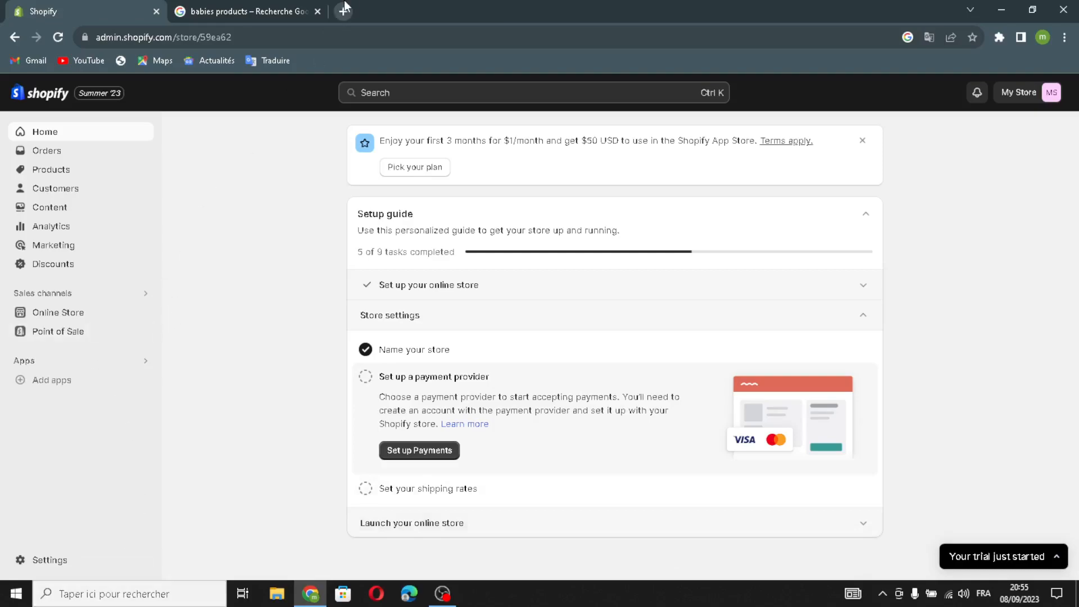
pyautogui.click(318, 11)
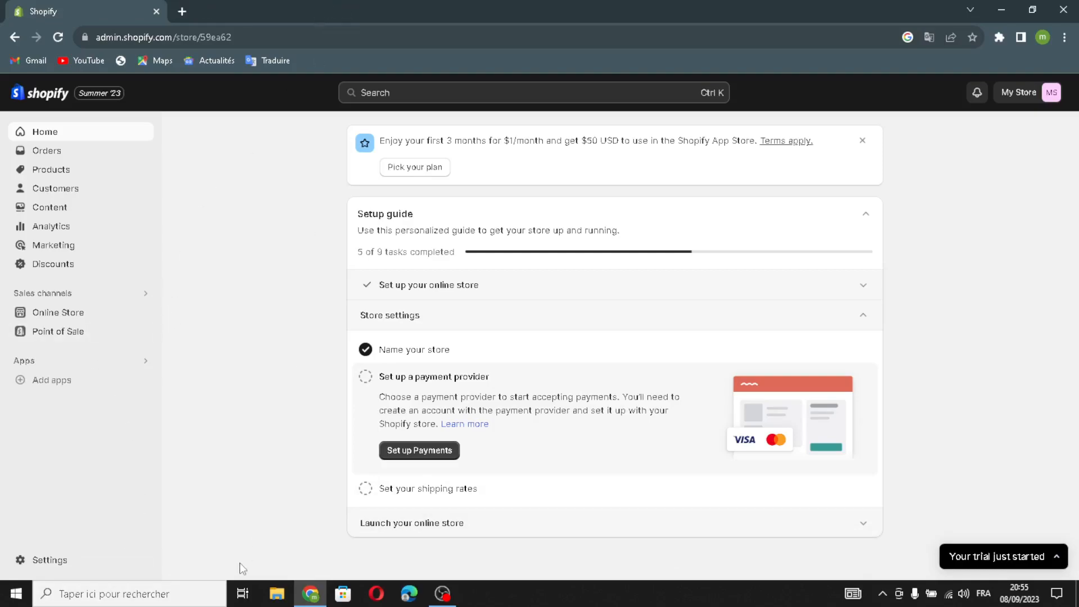